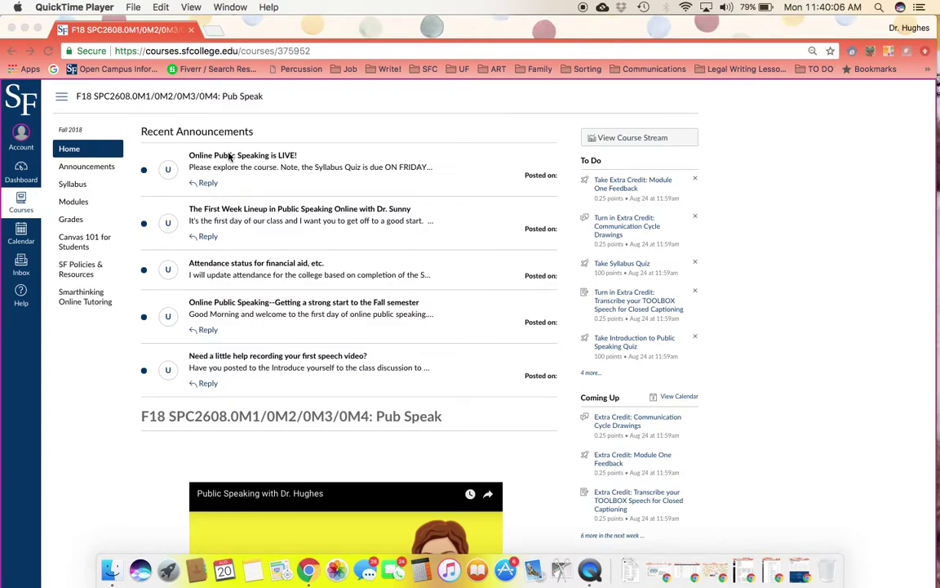
- Read the 'Online Public Speaking is LIVE!' announcement and the announcements list, then return home
click(214, 156)
click(204, 158)
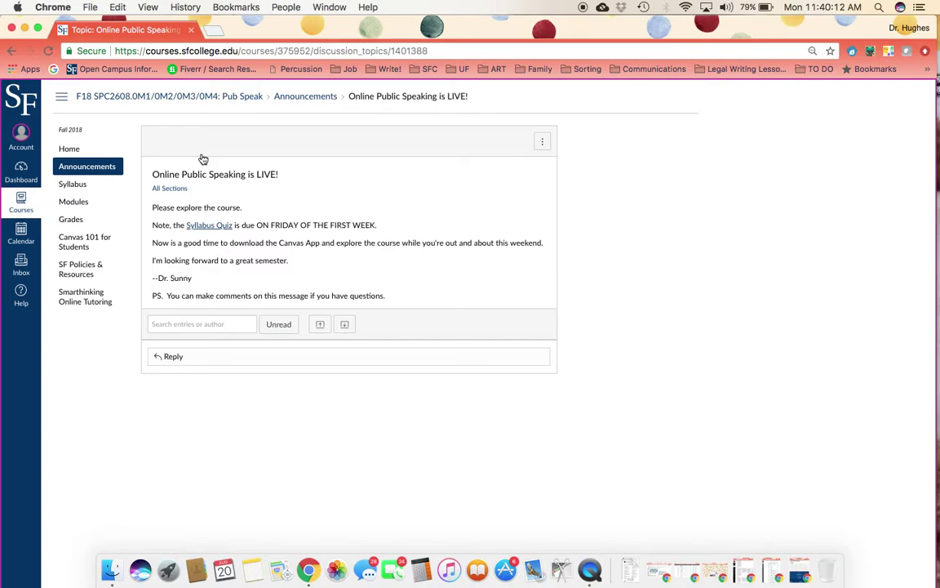
click(72, 167)
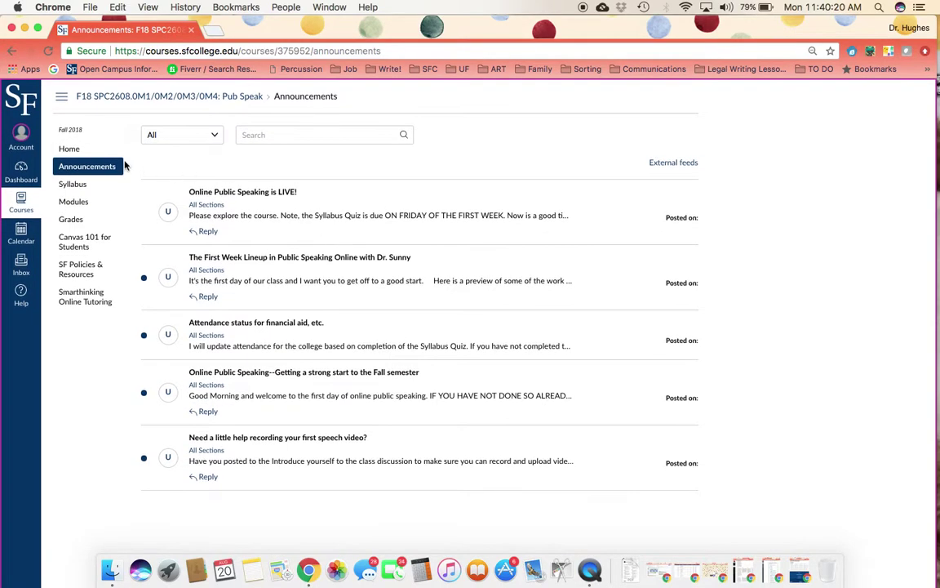
click(68, 149)
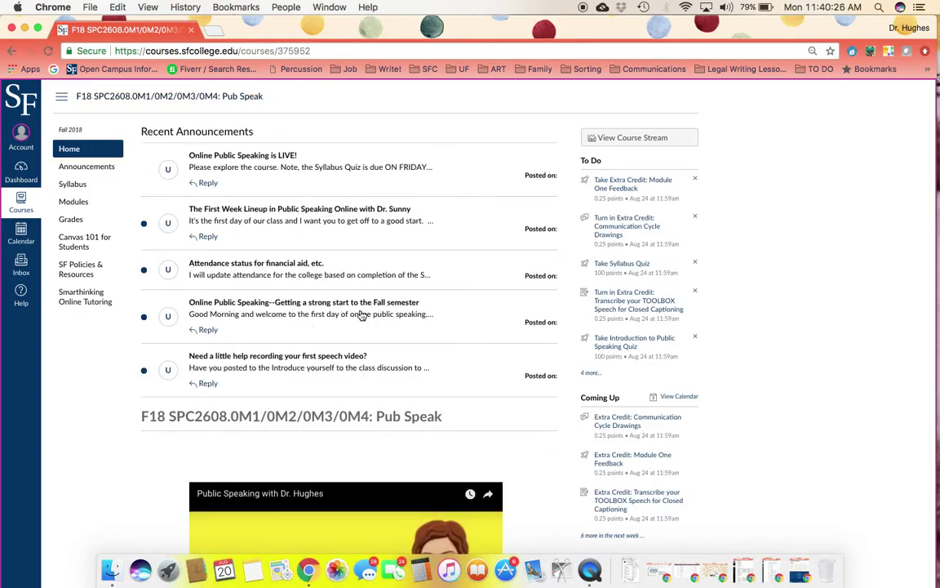
- Scroll past the welcome video to the 'How to Communicate in This Class' table
scroll(361, 317, down, 5)
scroll(362, 315, down, 2)
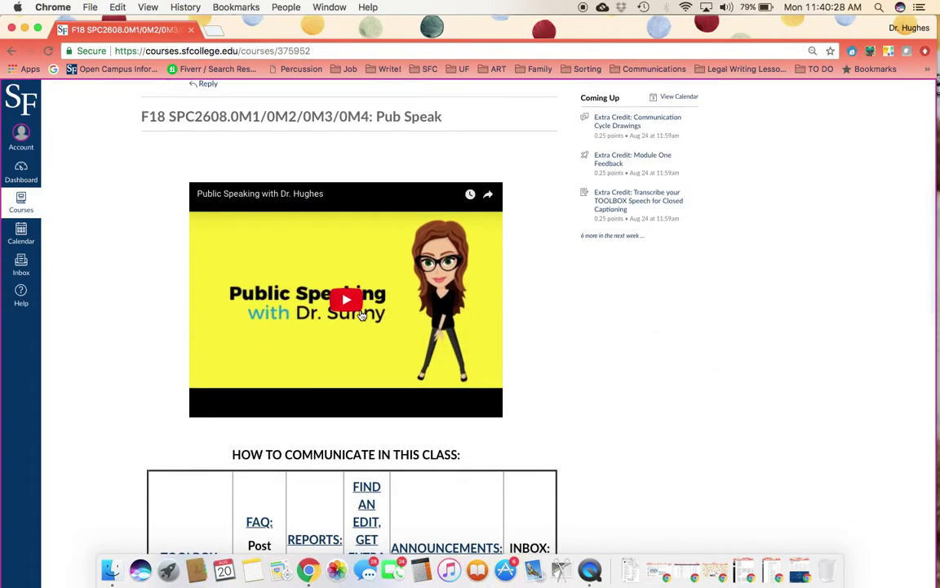
scroll(361, 315, down, 1)
scroll(361, 315, down, 6)
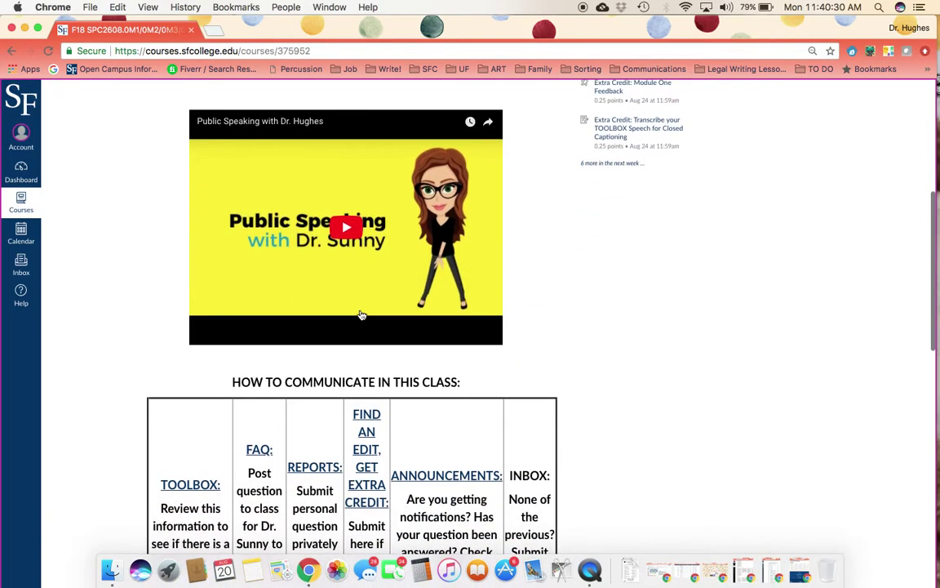
scroll(361, 315, down, 1)
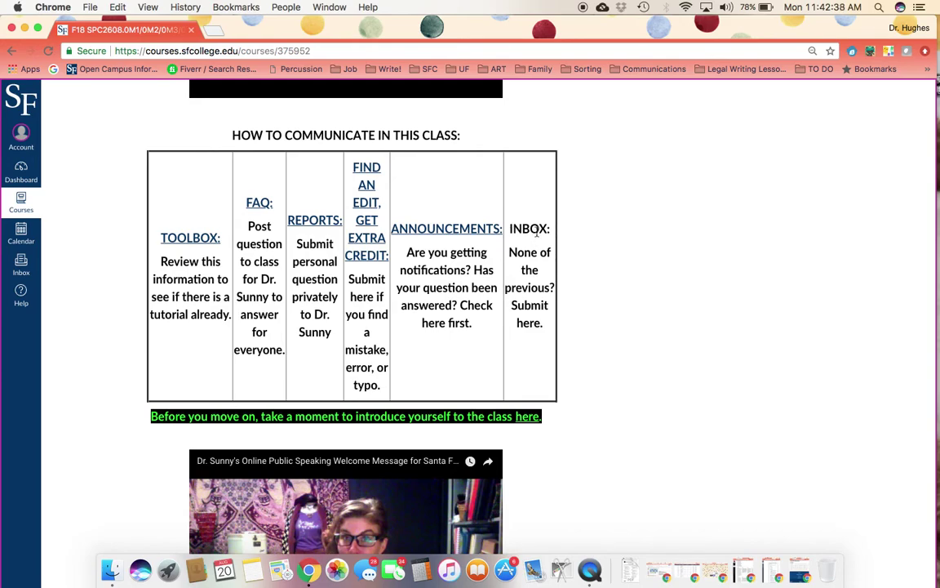
- Open the 'Introduce yourself to the class' discussion link in a new tab and view it
scroll(536, 231, down, 2)
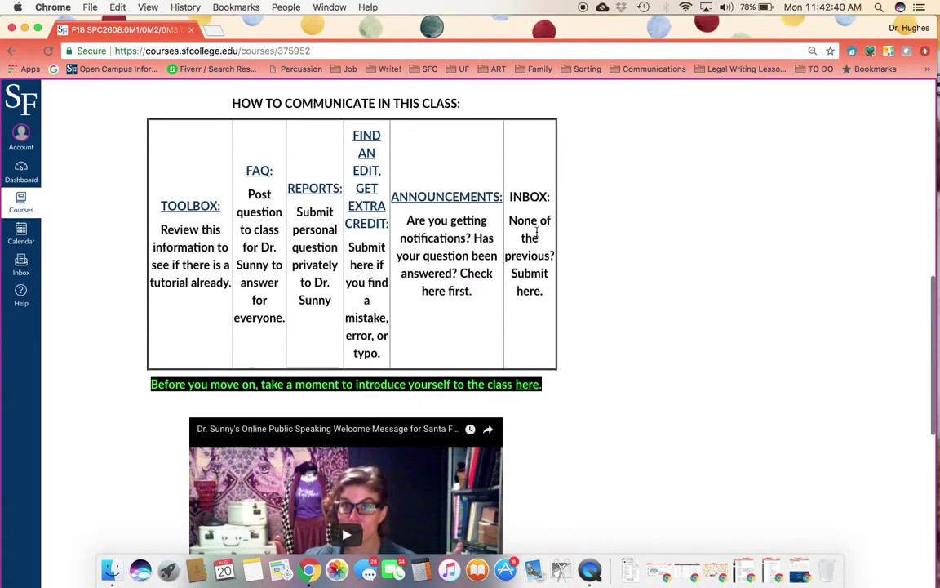
scroll(535, 227, down, 2)
scroll(535, 224, down, 6)
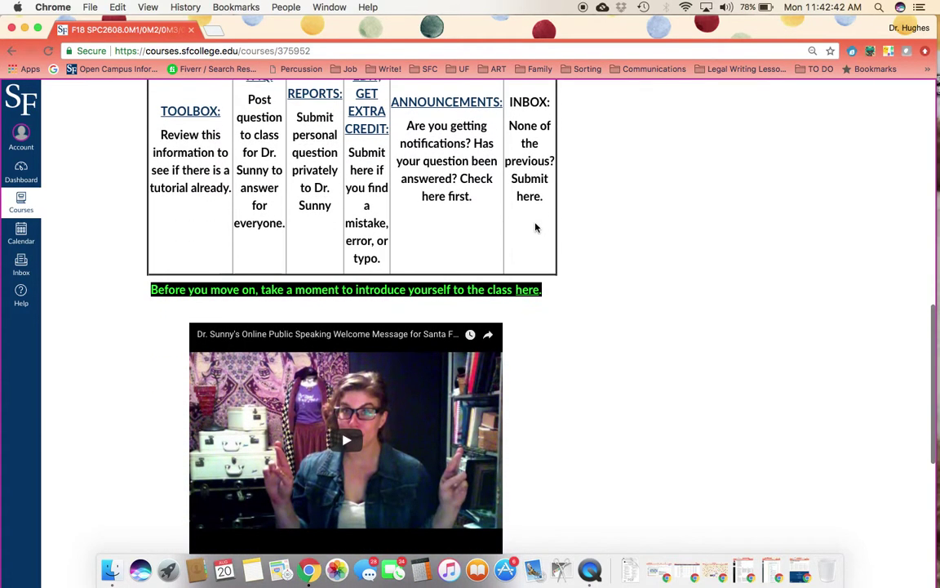
scroll(538, 214, up, 1)
triple_click(528, 226)
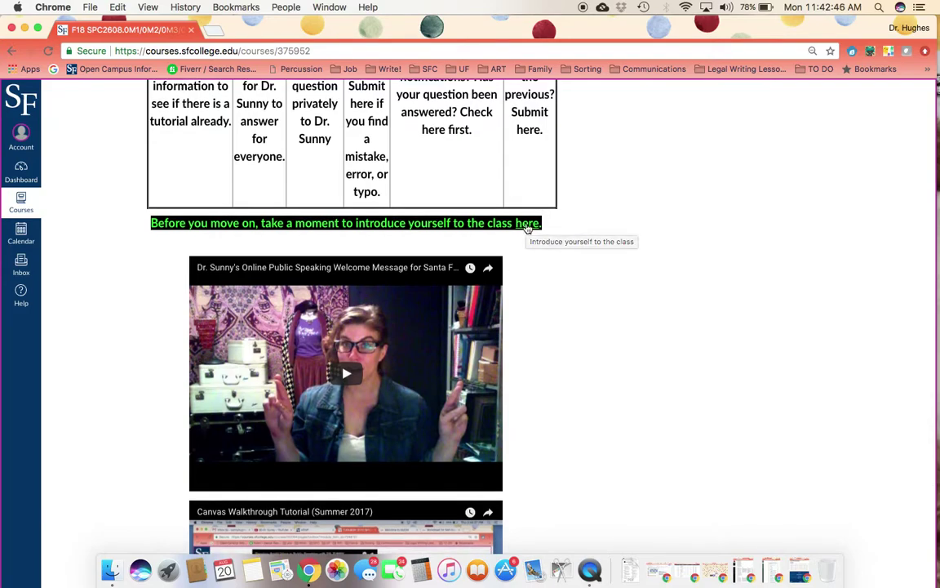
right_click(528, 229)
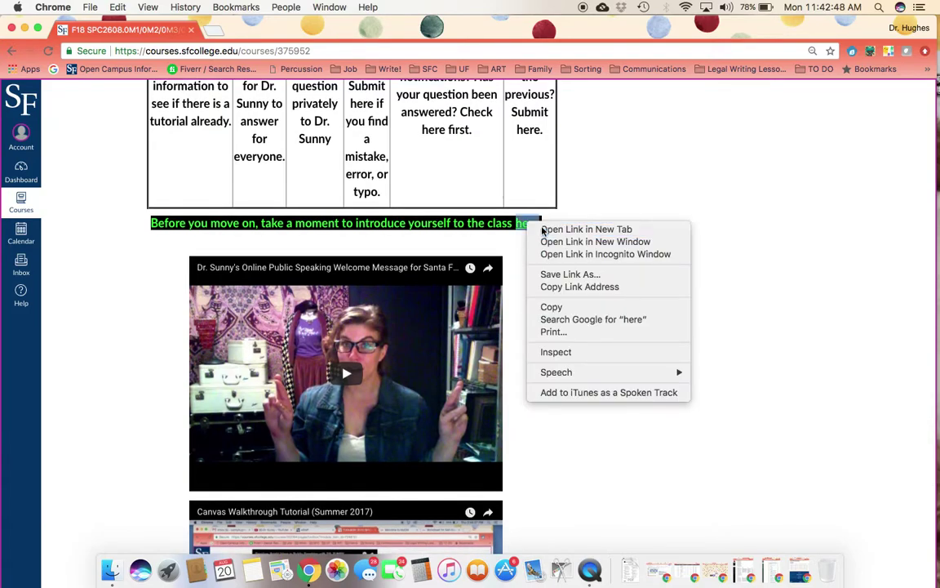
click(543, 230)
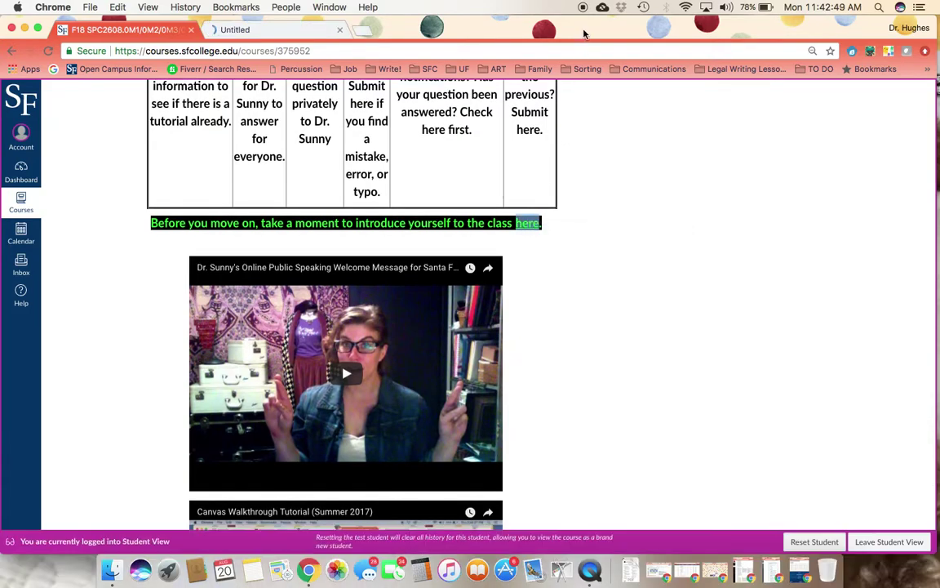
click(258, 31)
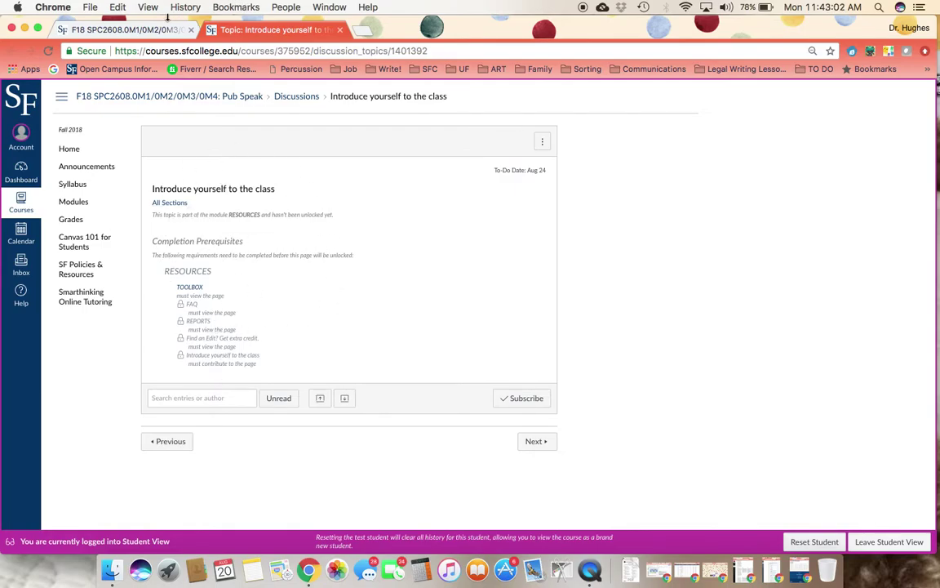
- Back on the home page tab, follow the Start Here link to the course Modules
click(133, 31)
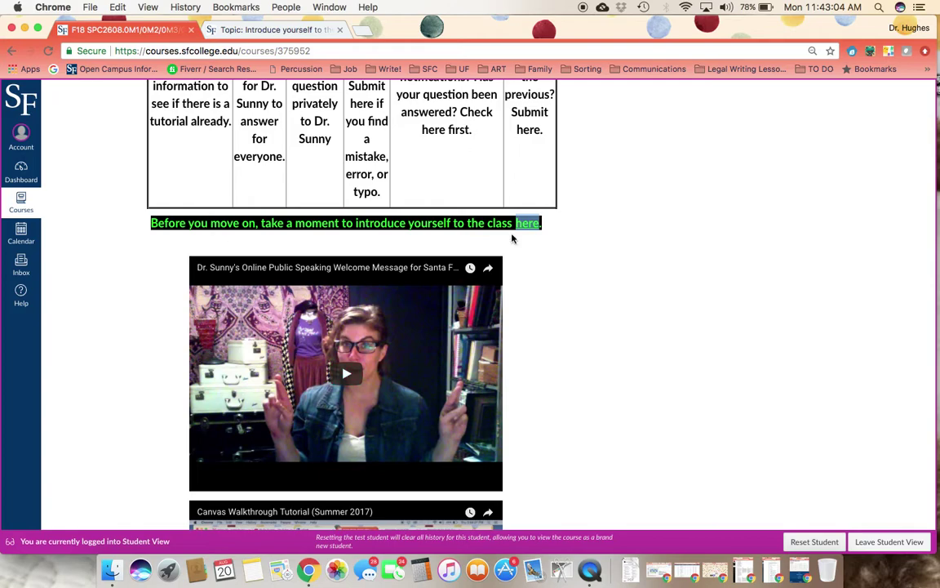
scroll(581, 279, down, 5)
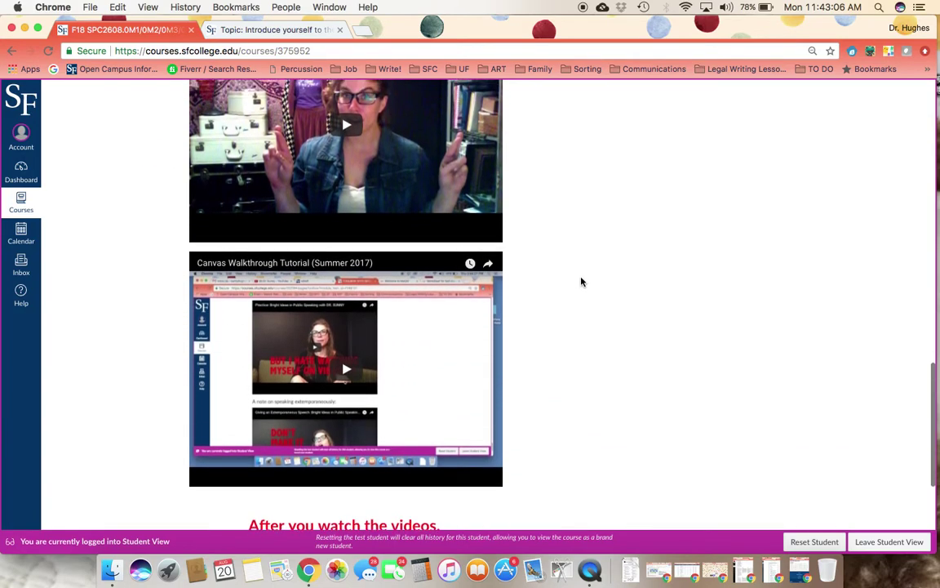
scroll(581, 279, down, 3)
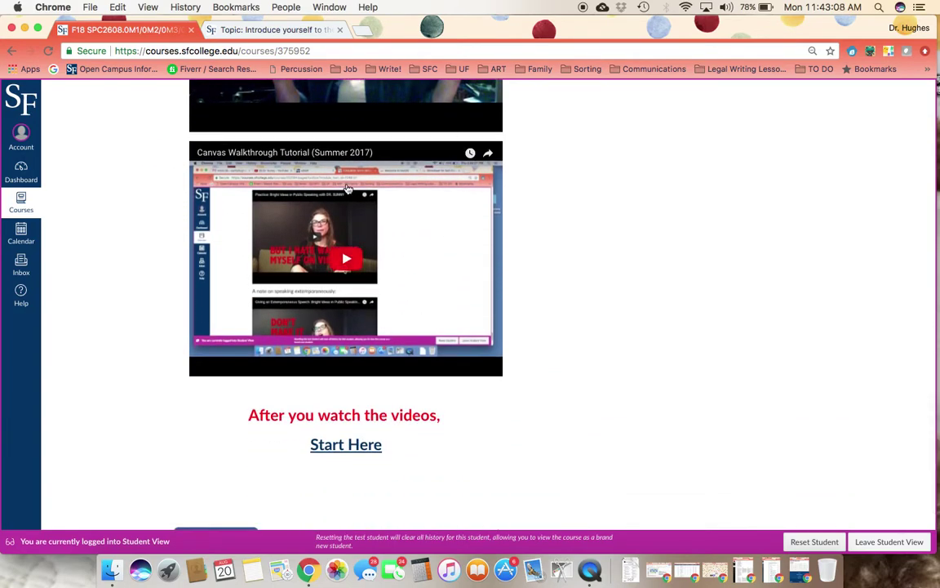
scroll(586, 254, down, 1)
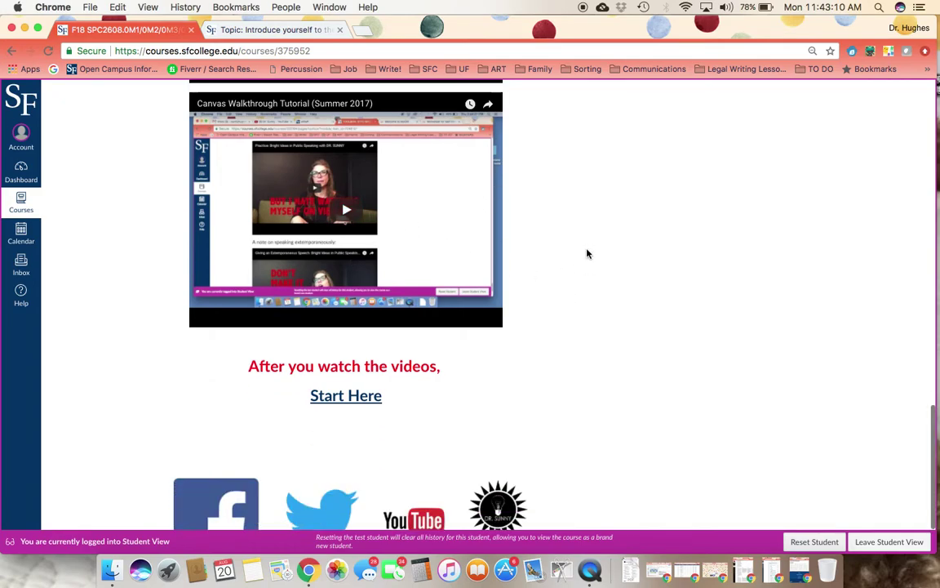
scroll(586, 254, down, 2)
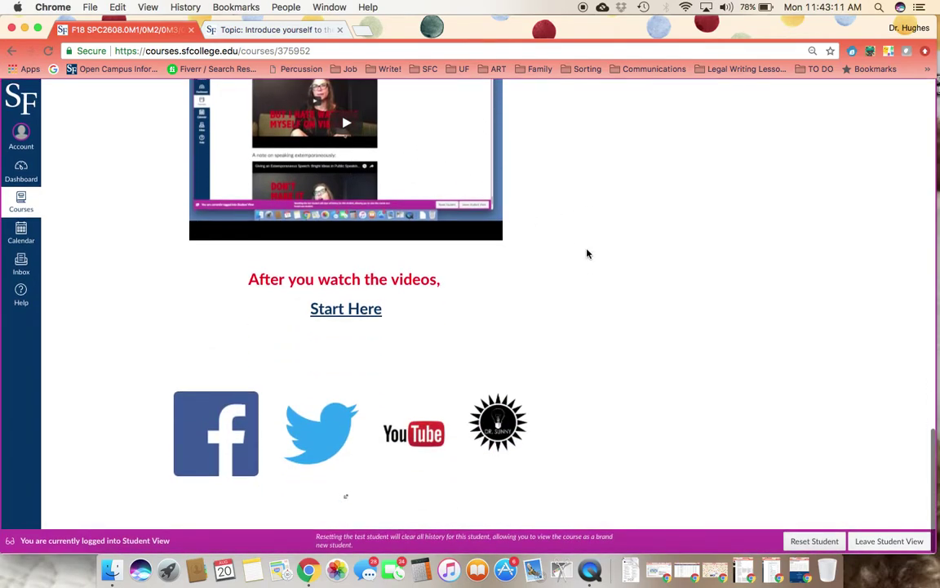
click(348, 311)
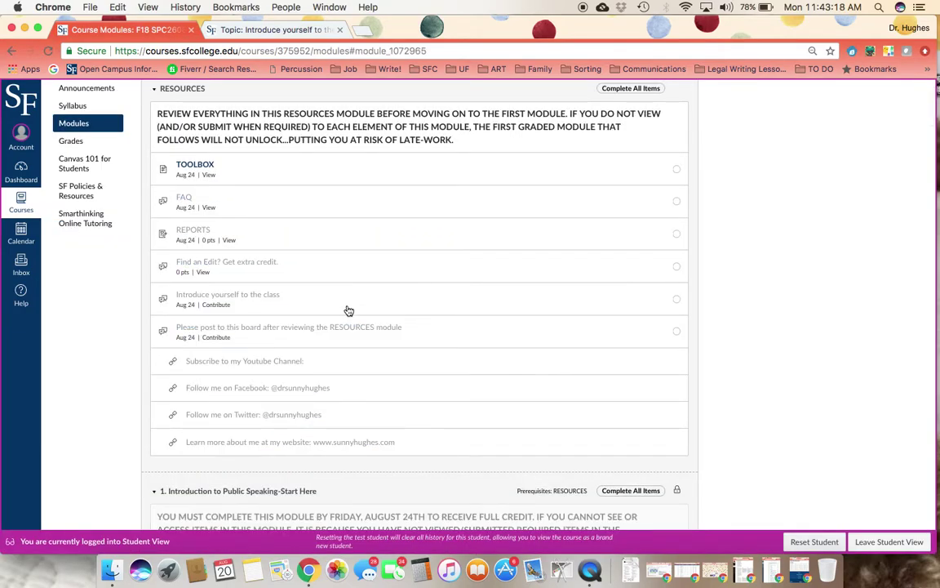
- Scroll through the Modules page from RESOURCES down to Last Week and back up
scroll(348, 311, up, 2)
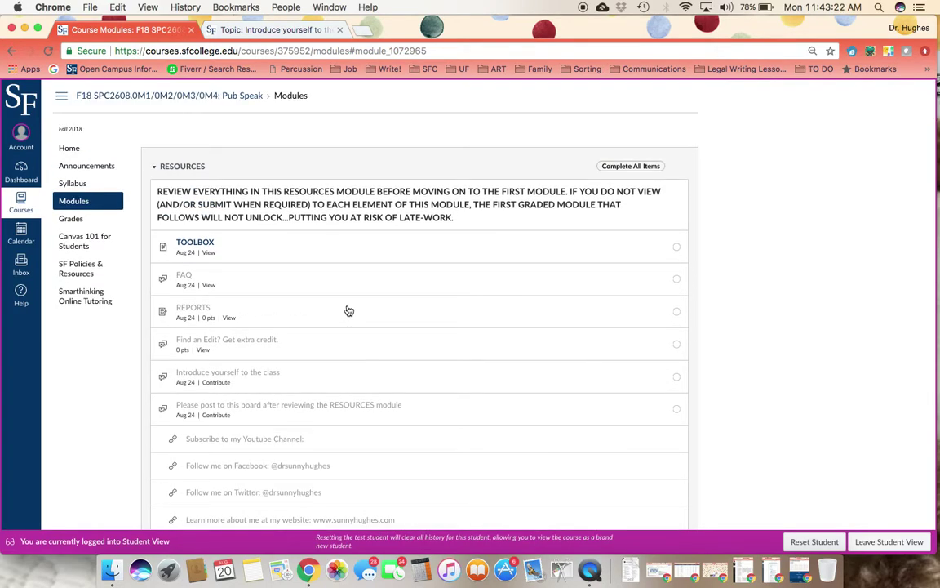
scroll(348, 311, up, 1)
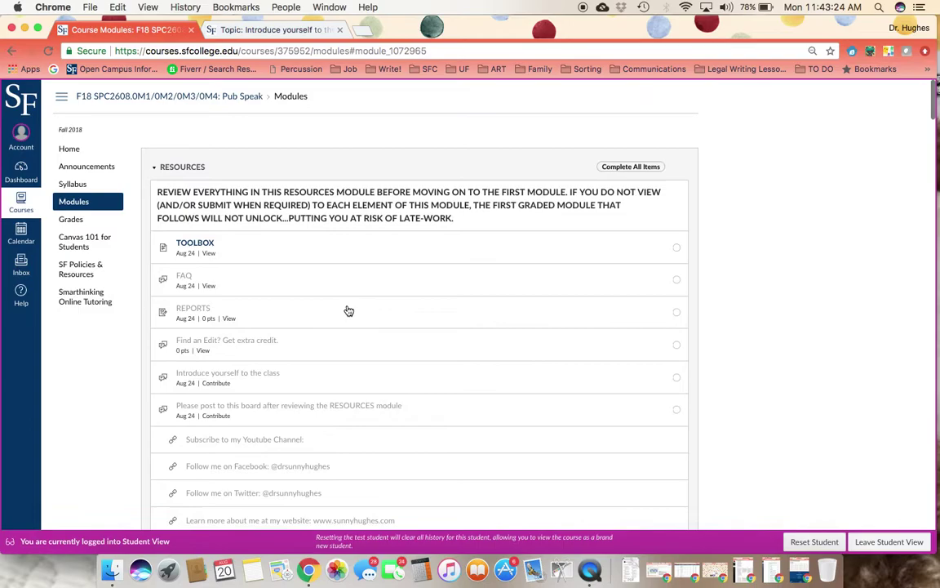
scroll(348, 311, down, 20)
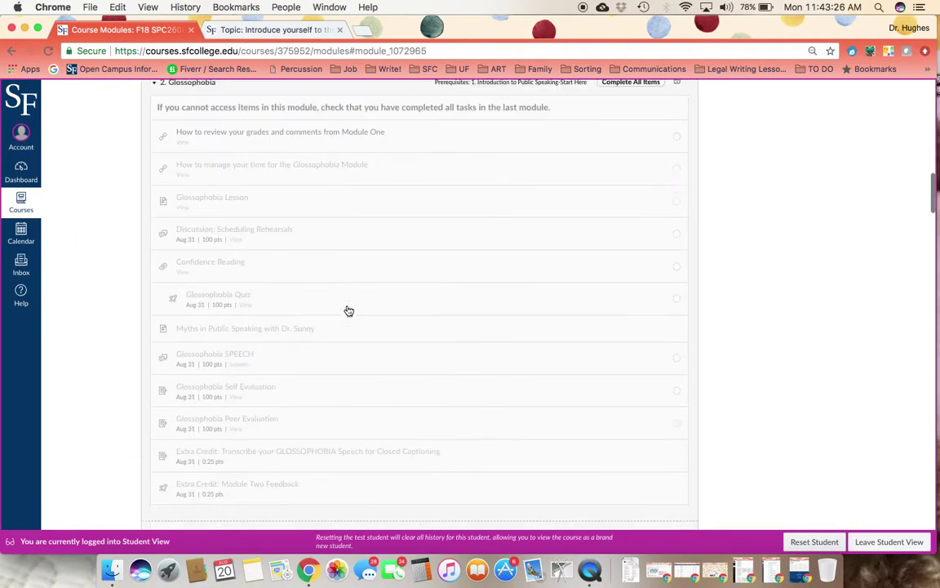
scroll(347, 306, down, 4)
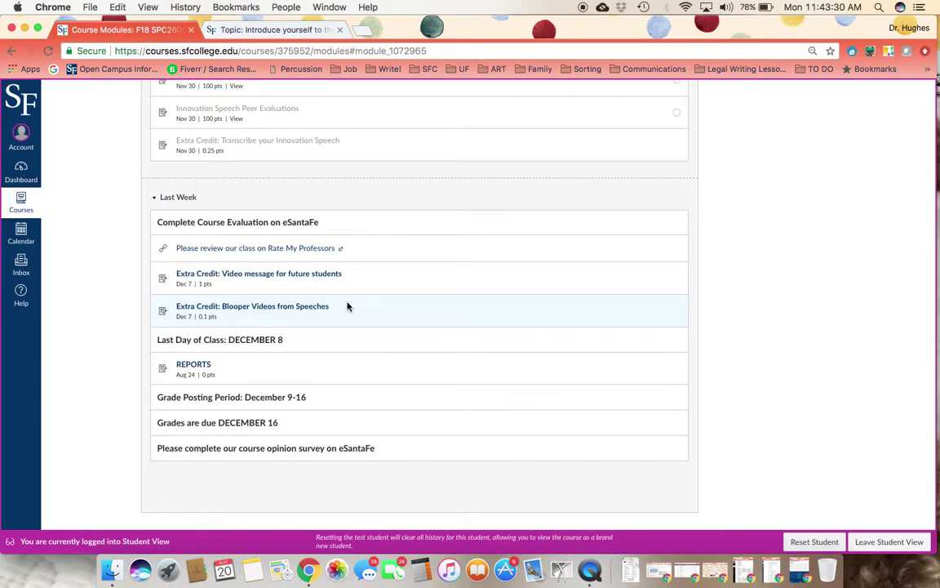
scroll(347, 306, up, 20)
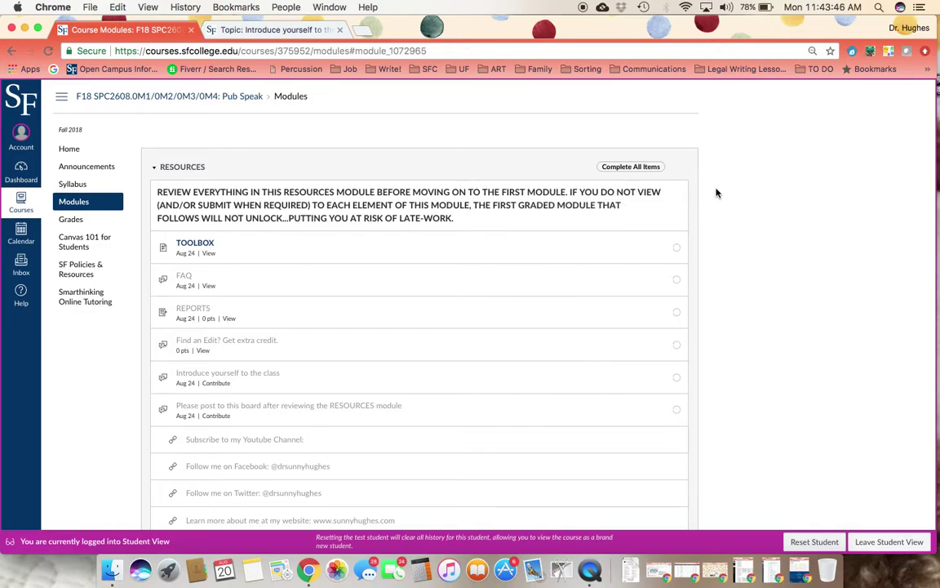
scroll(716, 193, down, 1)
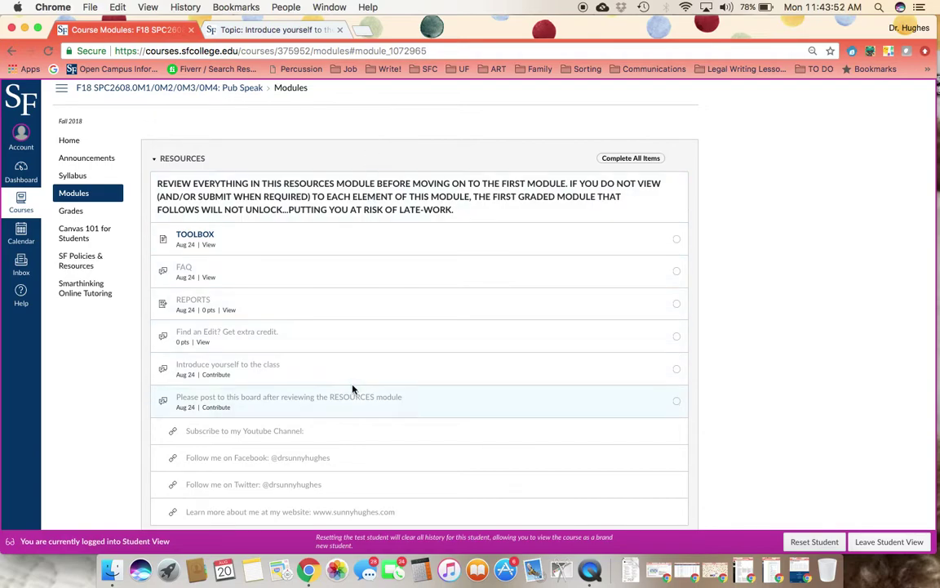
scroll(353, 498, up, 1)
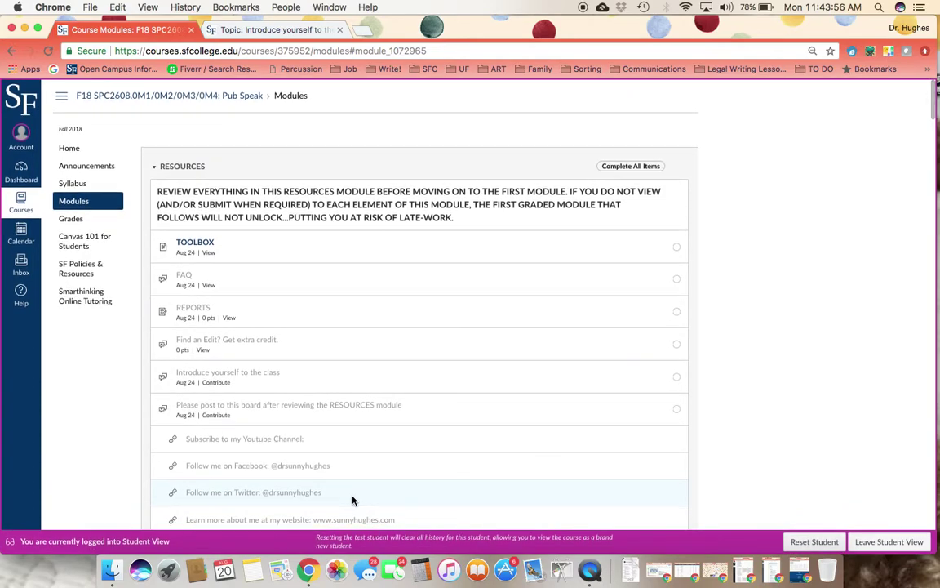
scroll(353, 499, down, 10)
scroll(352, 499, up, 10)
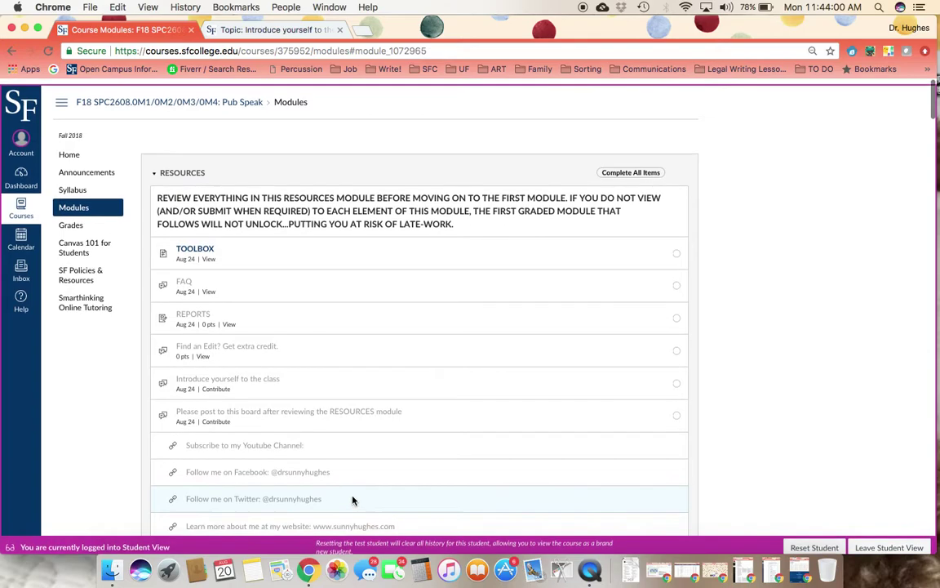
scroll(352, 499, up, 1)
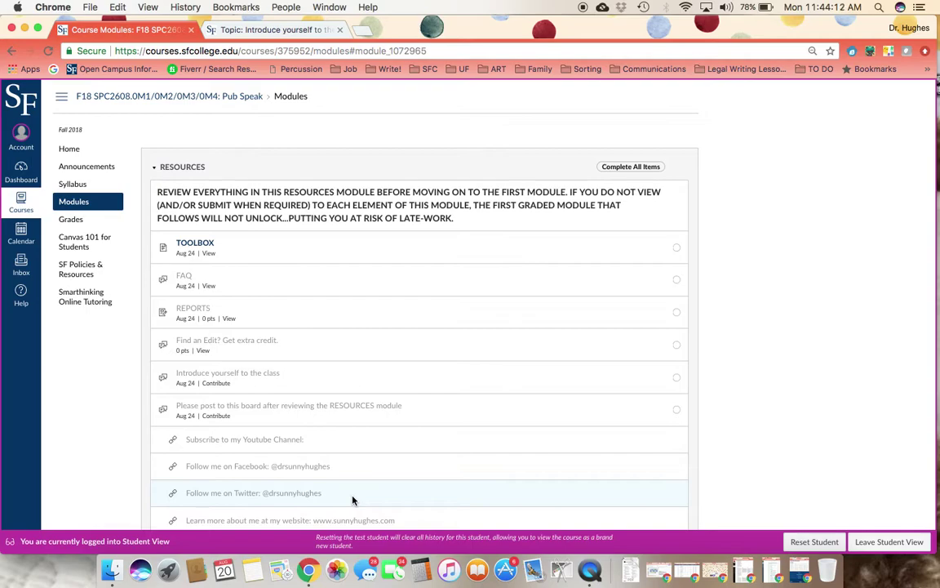
scroll(352, 500, down, 1)
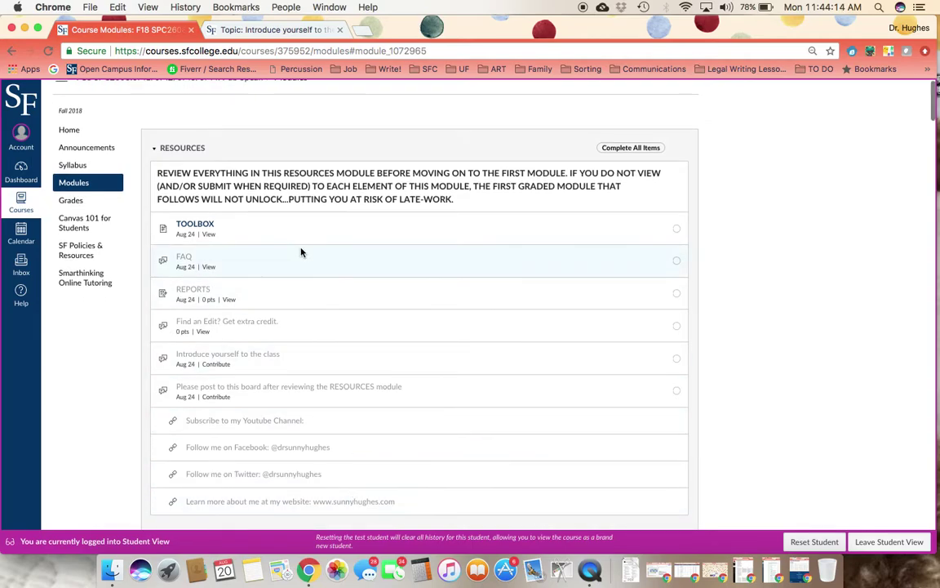
- Open the TOOLBOX page from the RESOURCES module and start reading it
click(203, 224)
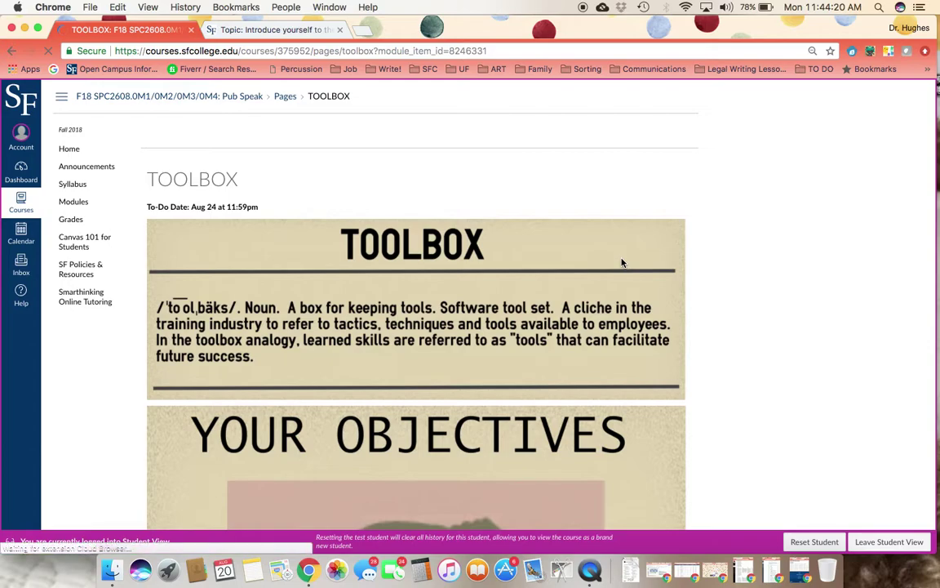
scroll(622, 262, down, 10)
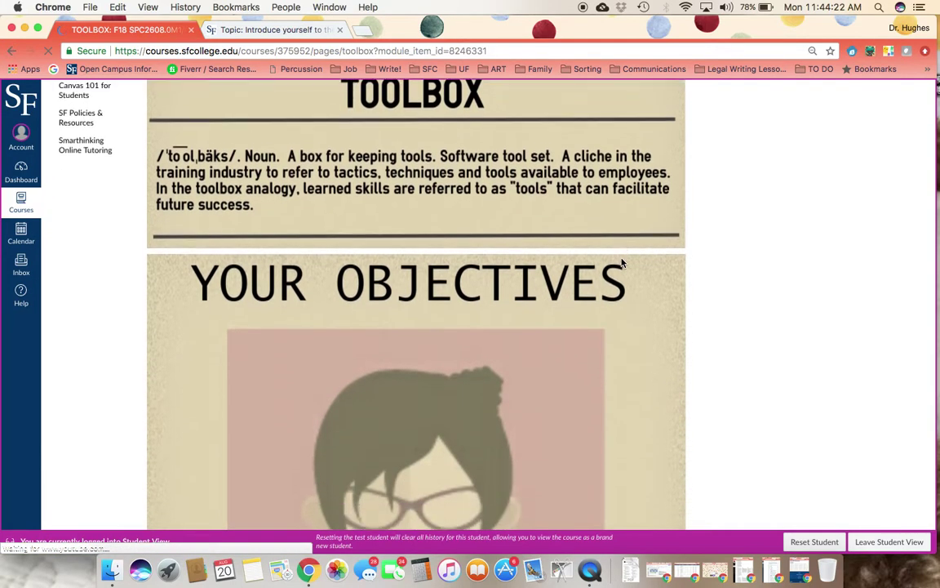
scroll(622, 257, down, 15)
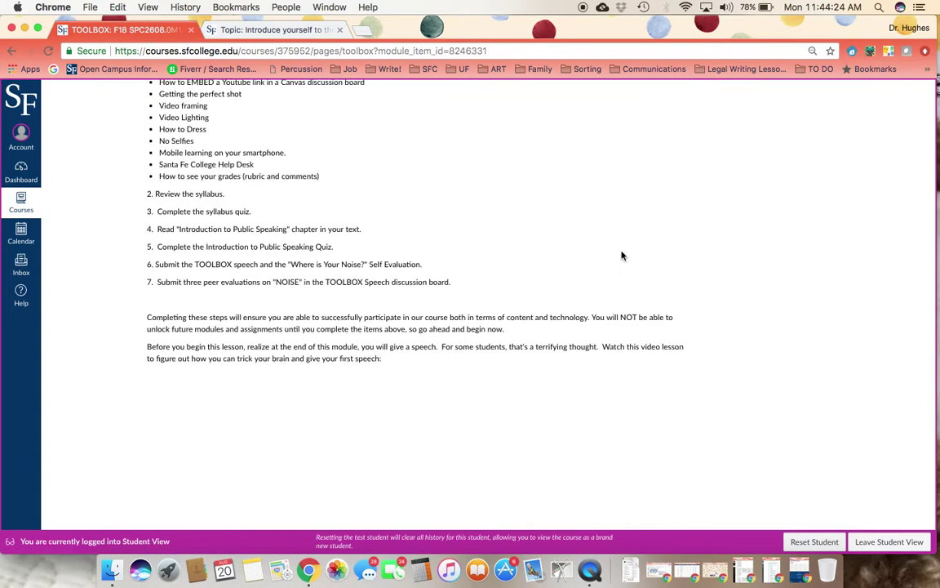
scroll(622, 256, down, 20)
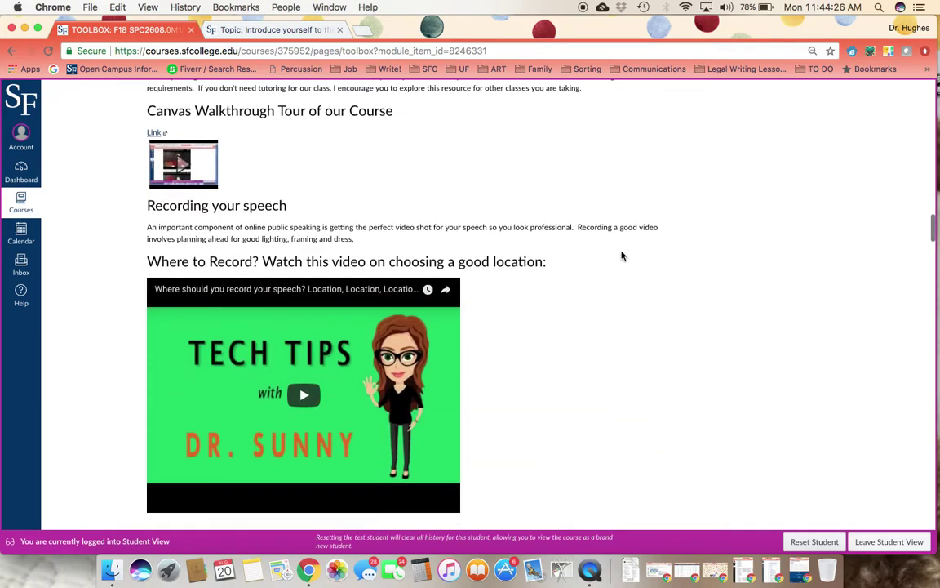
scroll(622, 256, down, 20)
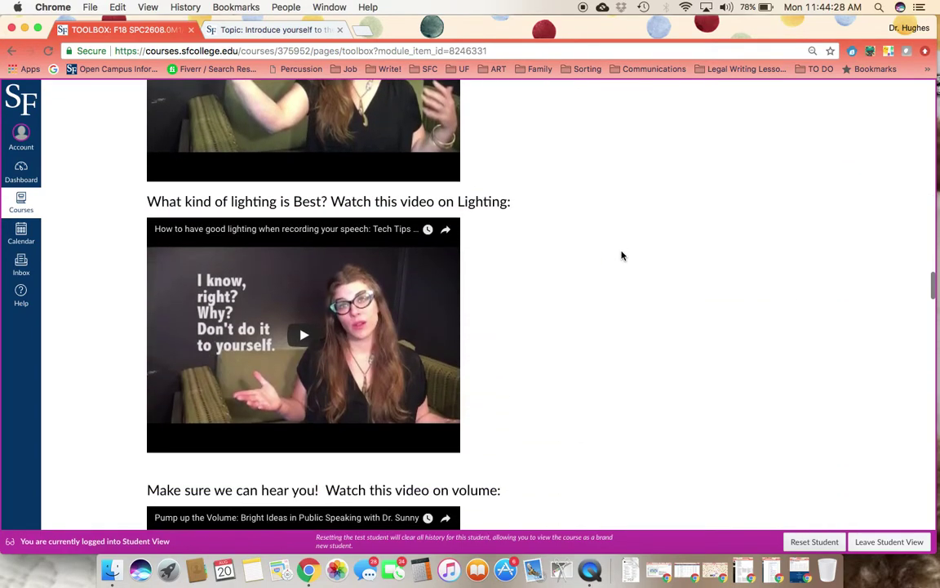
scroll(622, 256, down, 20)
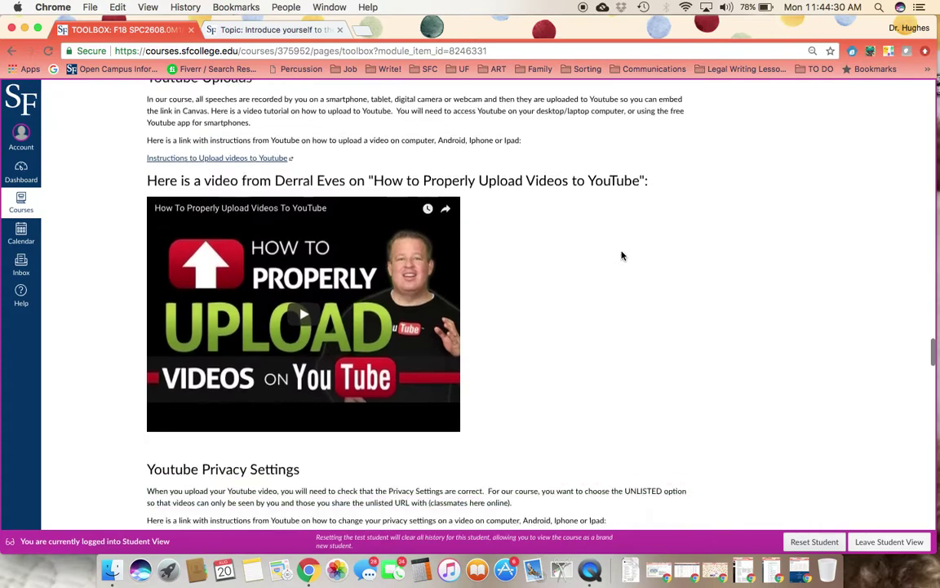
- Read to the bottom of the TOOLBOX page and continue to the FAQ discussion
scroll(622, 257, down, 15)
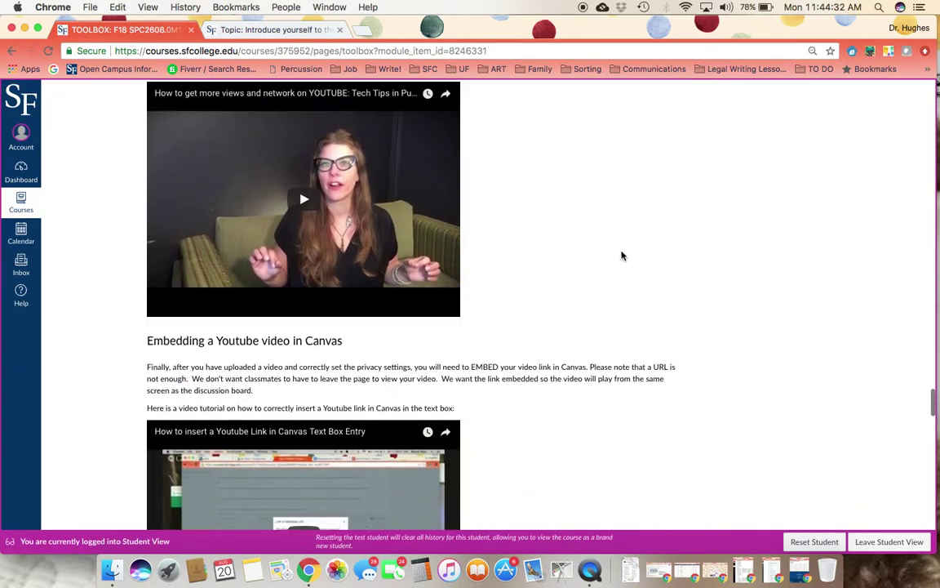
scroll(622, 257, down, 15)
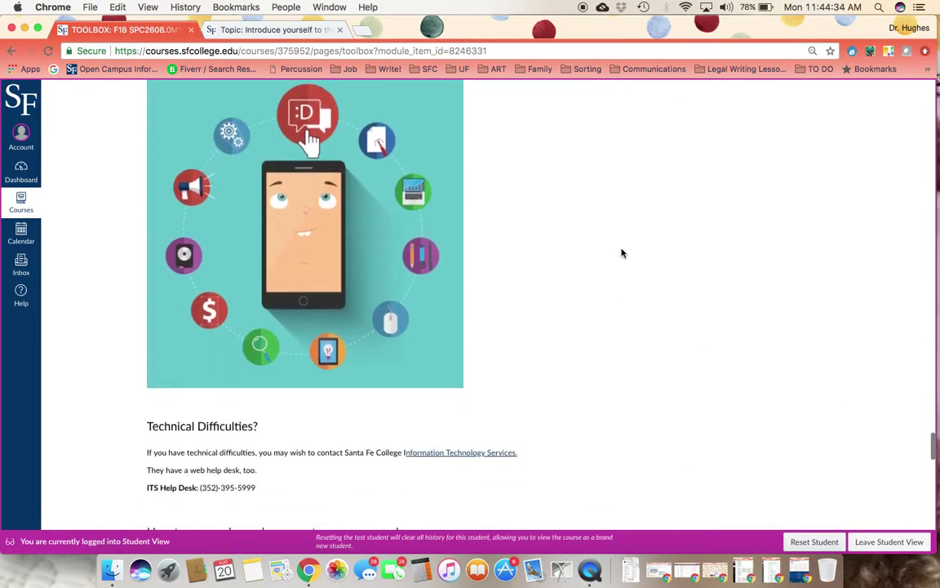
scroll(622, 253, up, 15)
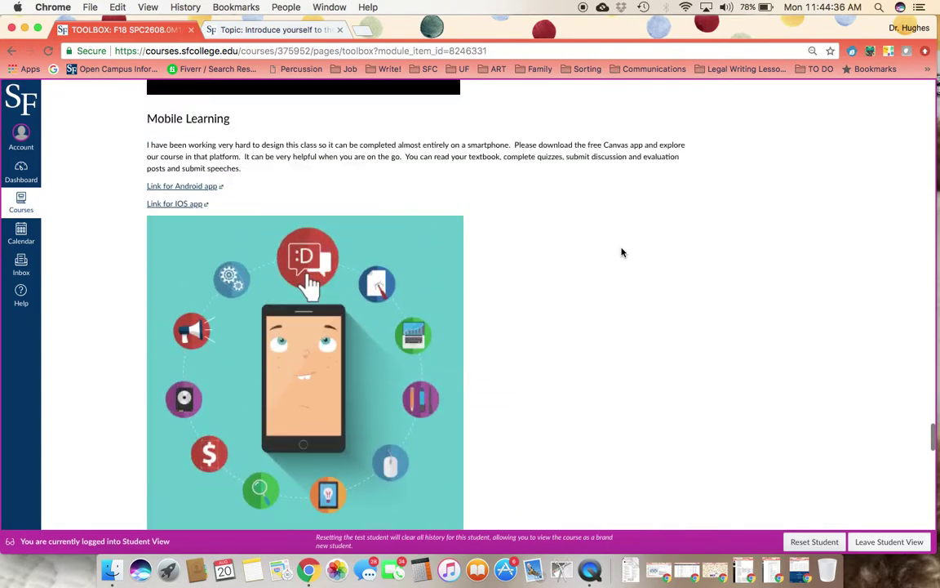
scroll(622, 253, down, 15)
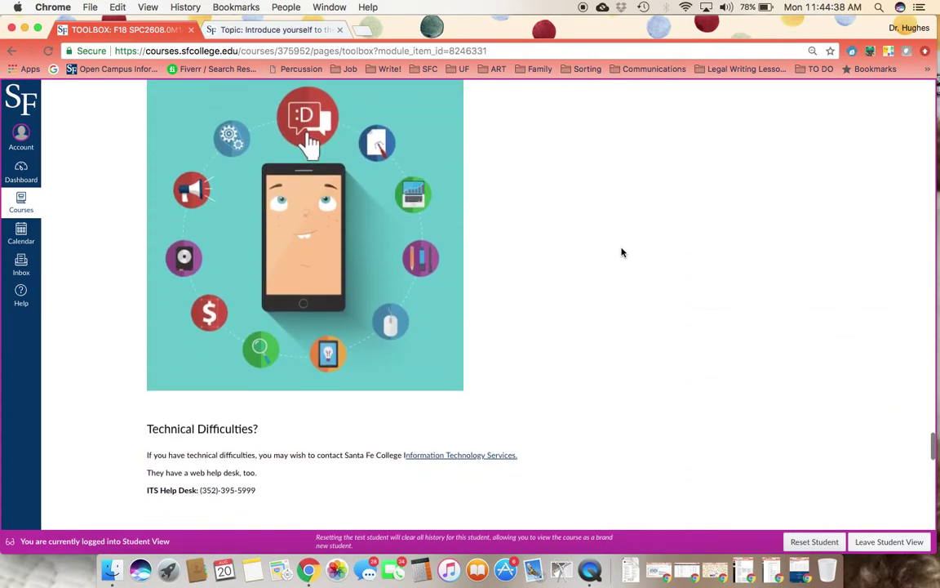
scroll(622, 253, down, 10)
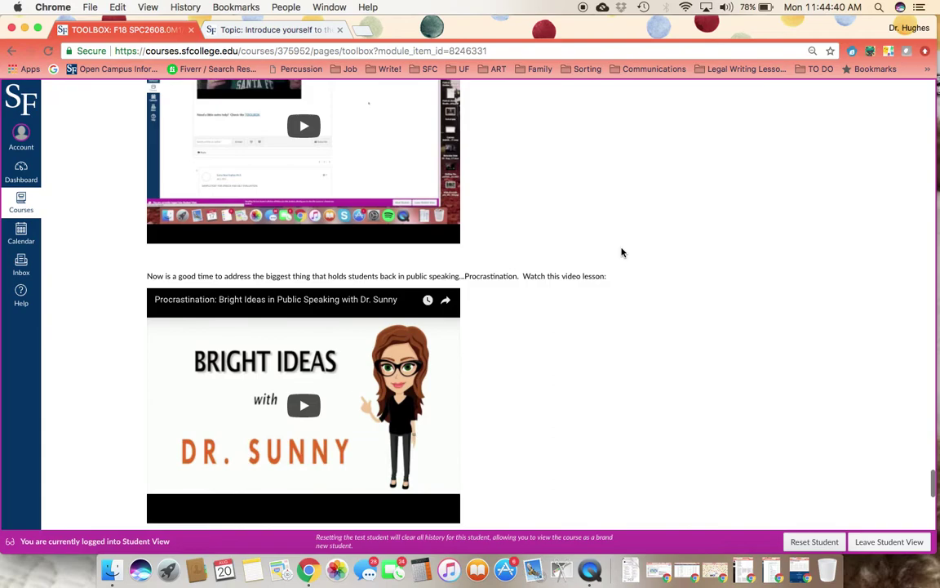
scroll(621, 253, down, 10)
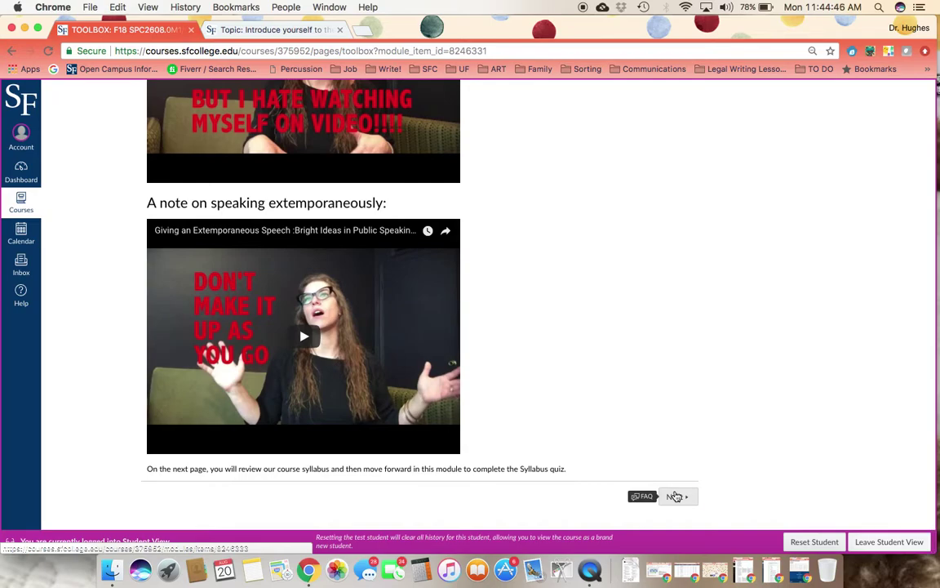
click(676, 496)
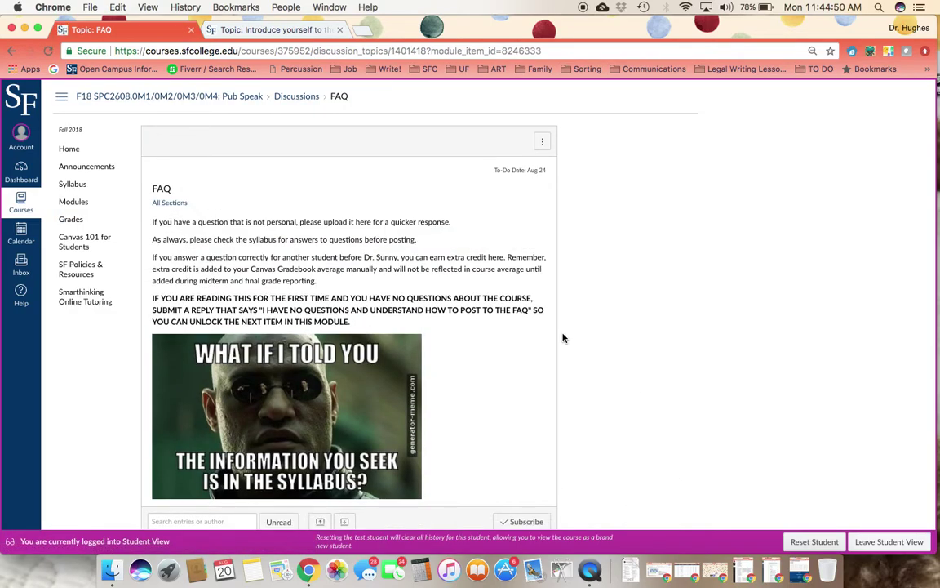
- Read through the FAQ discussion instructions and continue to the REPORTS assignment
scroll(562, 337, down, 3)
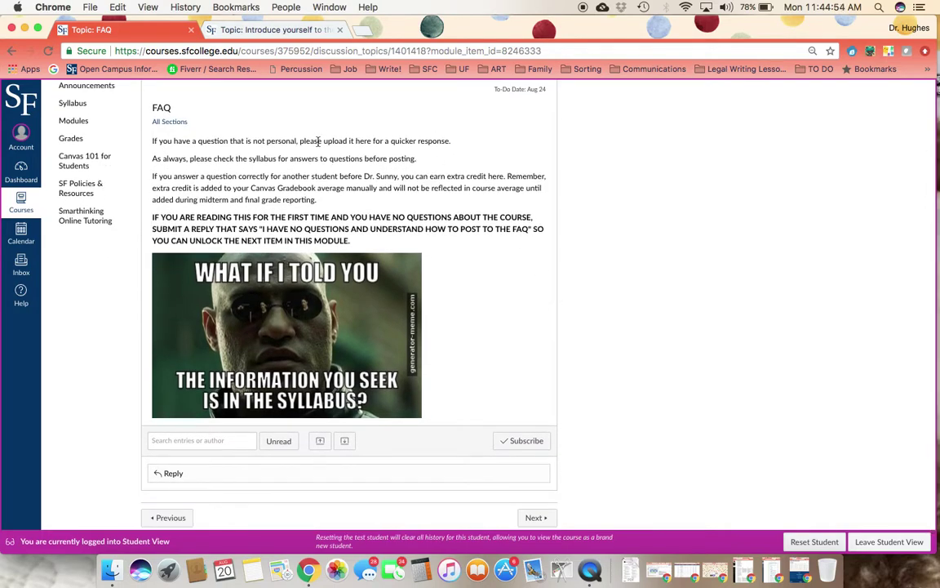
scroll(424, 190, up, 3)
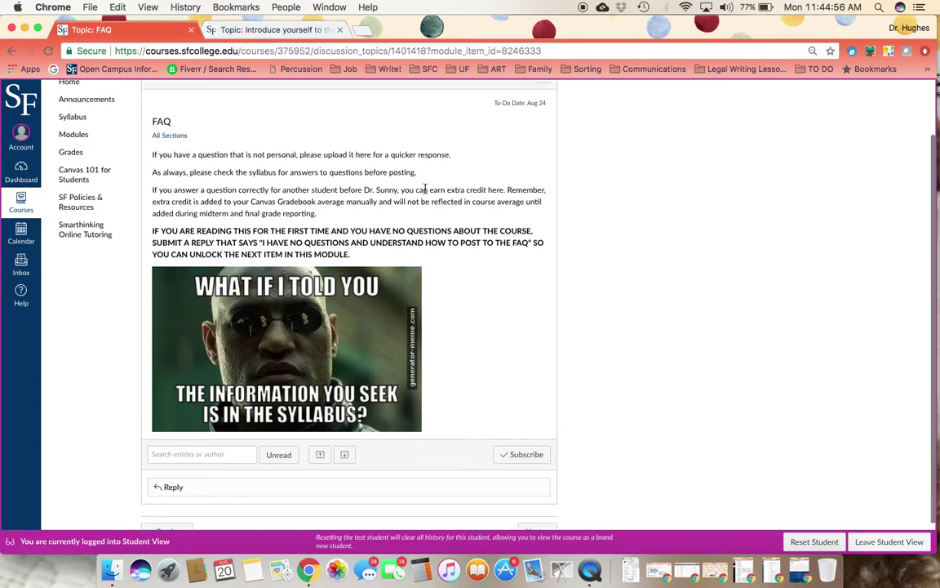
scroll(425, 193, down, 1)
scroll(424, 193, down, 1)
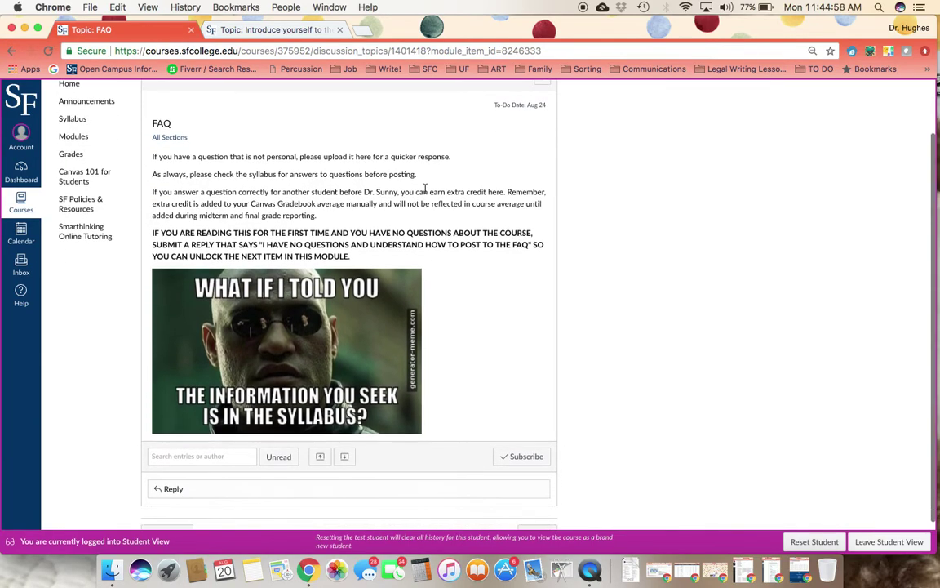
scroll(353, 155, down, 1)
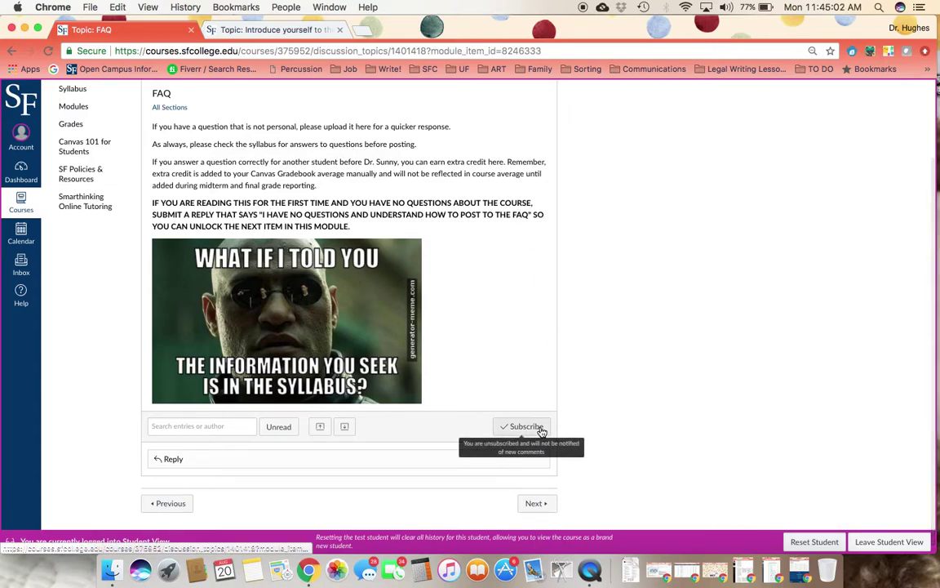
click(535, 504)
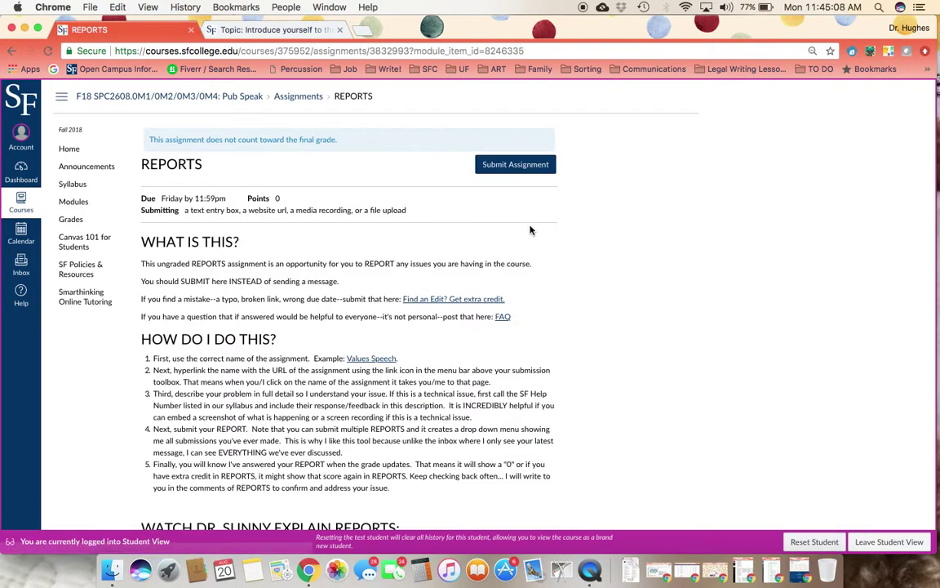
scroll(530, 230, down, 2)
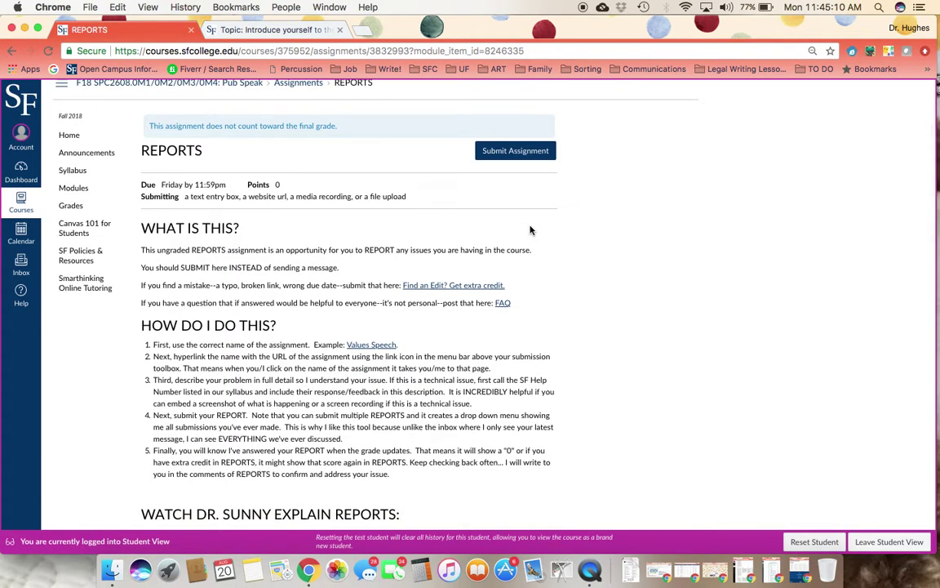
scroll(530, 230, down, 10)
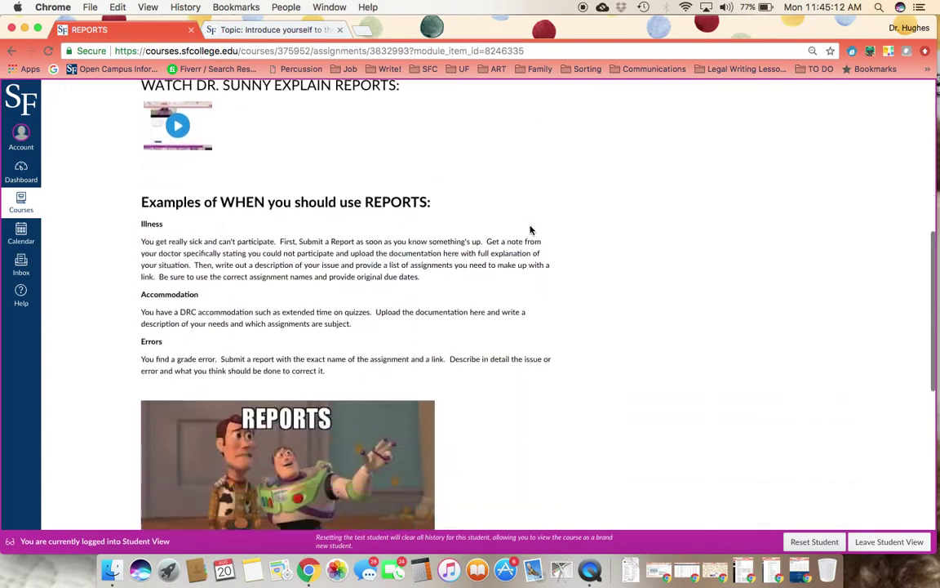
scroll(529, 230, down, 11)
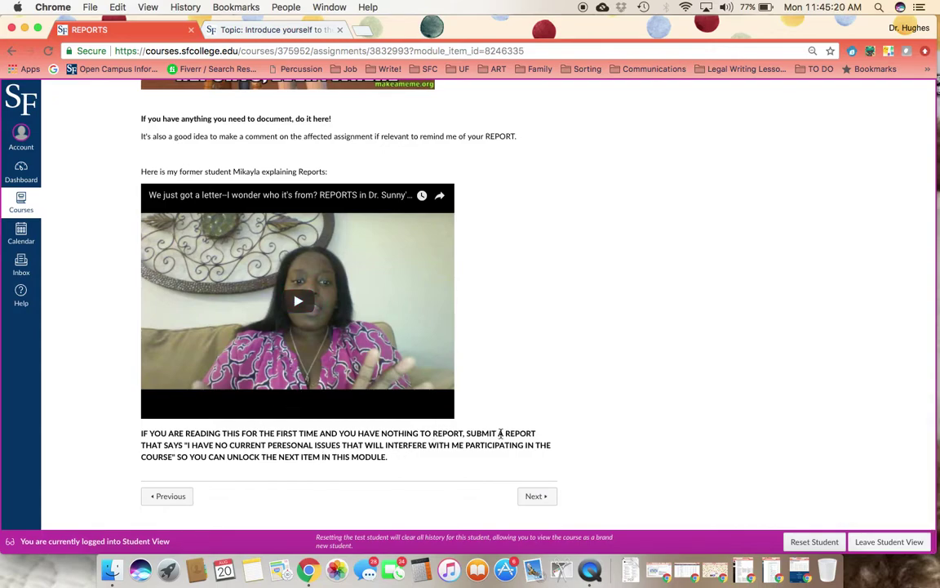
scroll(500, 434, up, 15)
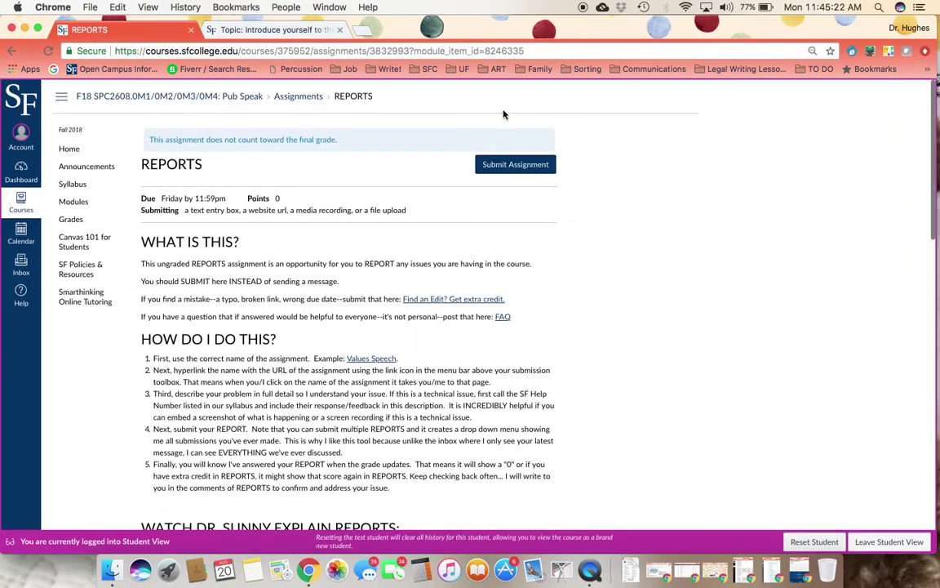
- Start a Text Entry REPORTS submission with the required statement, correcting 'PERESONAL' to 'PERSONAL'
click(507, 167)
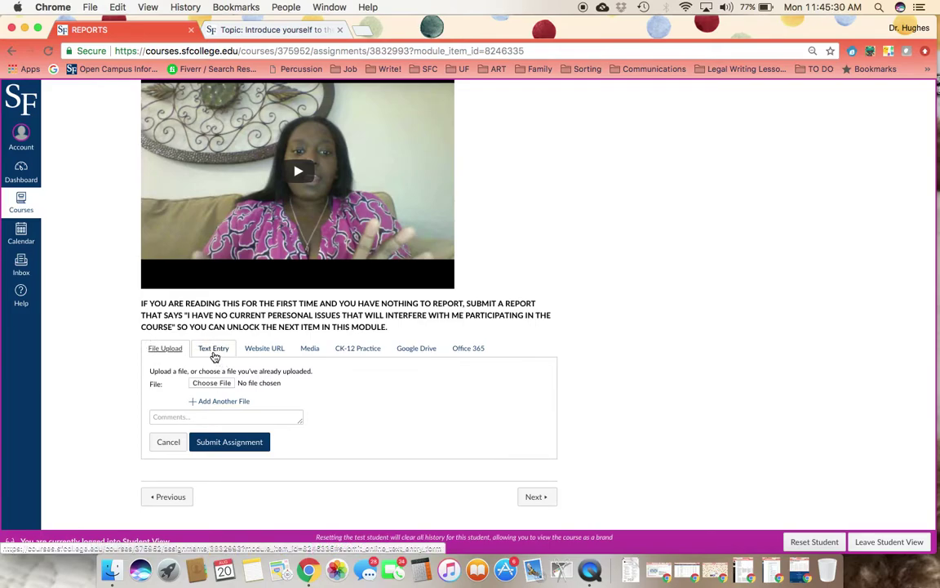
click(213, 352)
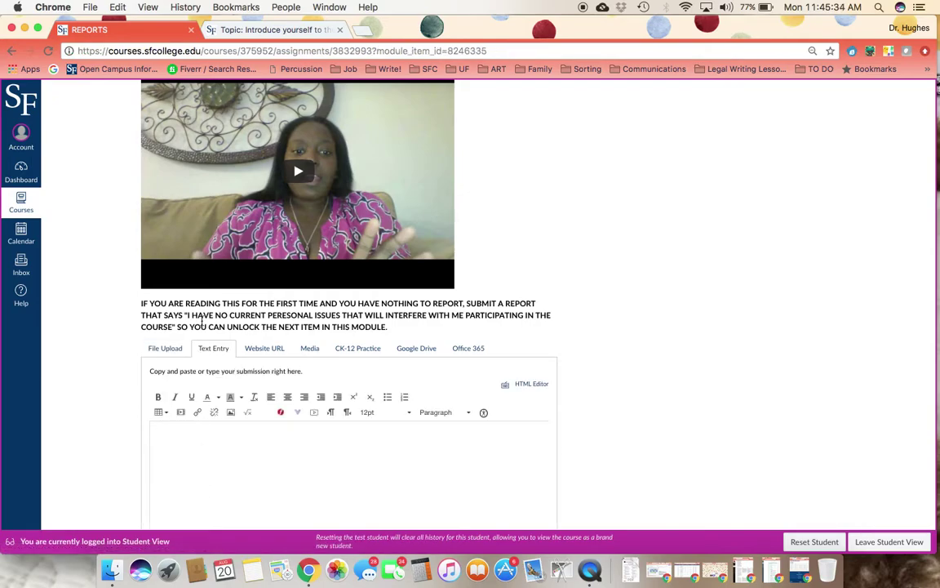
mouse_move(187, 316)
mouse_down()
mouse_move(210, 328)
mouse_move(162, 327)
mouse_move(173, 329)
mouse_up()
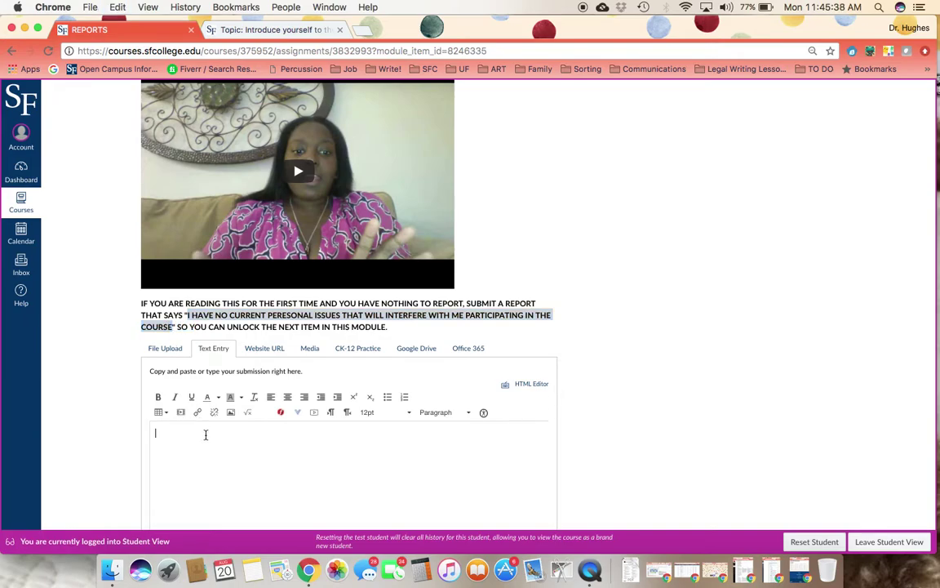
text(I HAVE NO CURRENT PERESONAL ISSUES THAT WILL INTERFERE WITH ME PARTICIPATING IN THE COURSE)
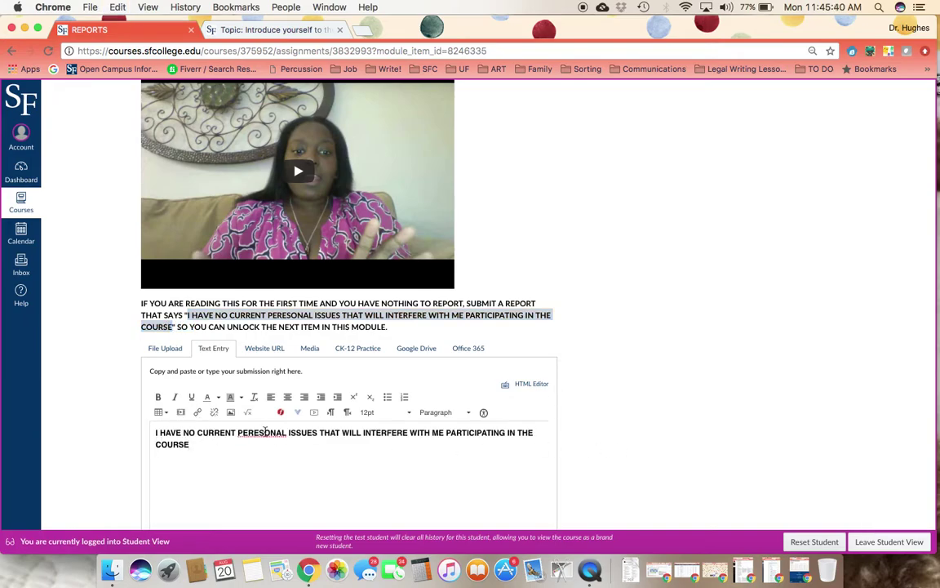
click(260, 433)
key(BackSpace)
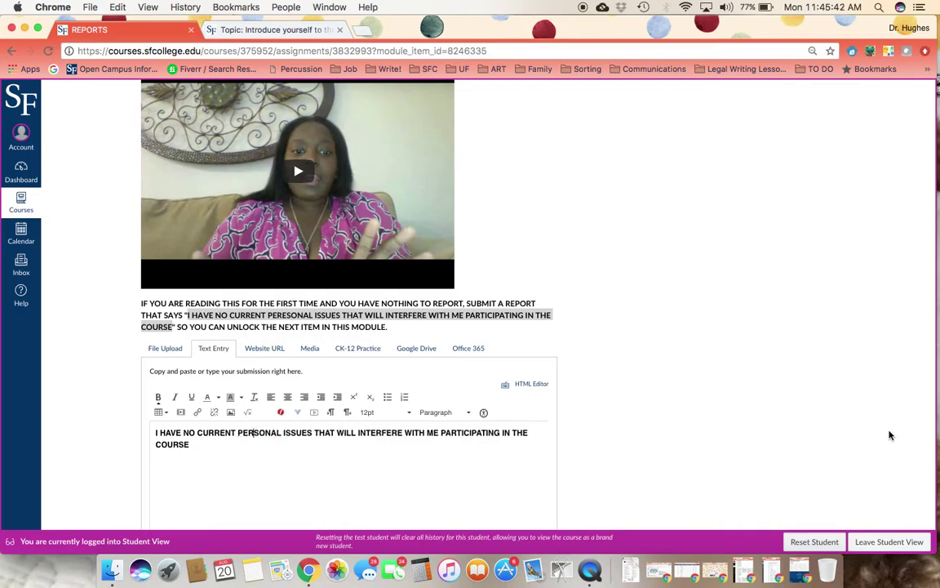
- Add the comment 'IT'S GREAT TO BE HERE!' and submit the assignment
scroll(640, 430, down, 3)
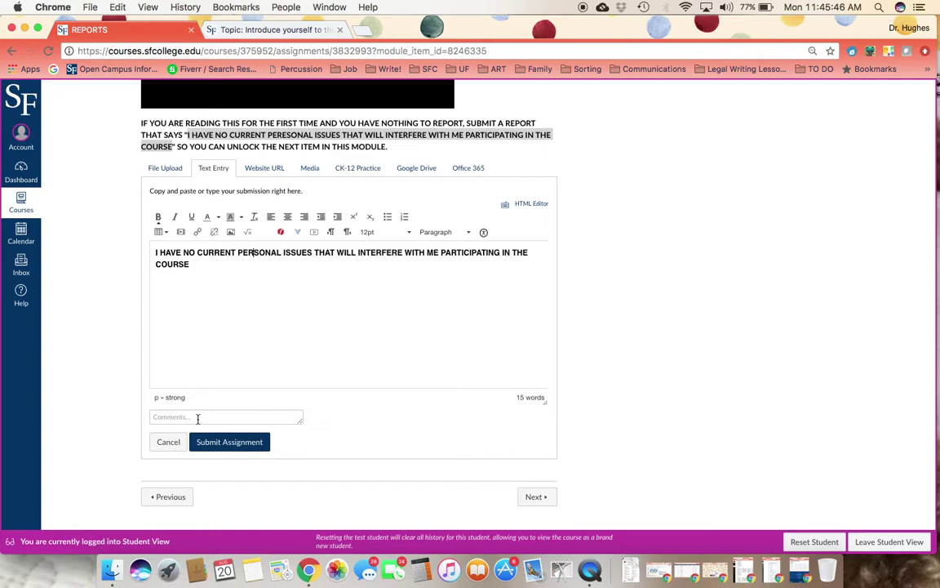
click(197, 418)
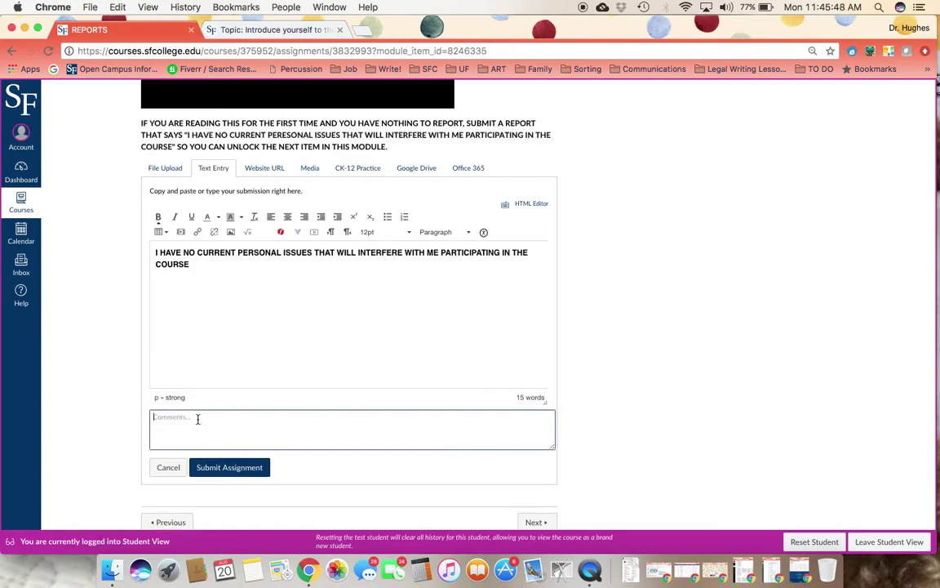
text(IT'S GREAT TO BE HERE!)
click(213, 471)
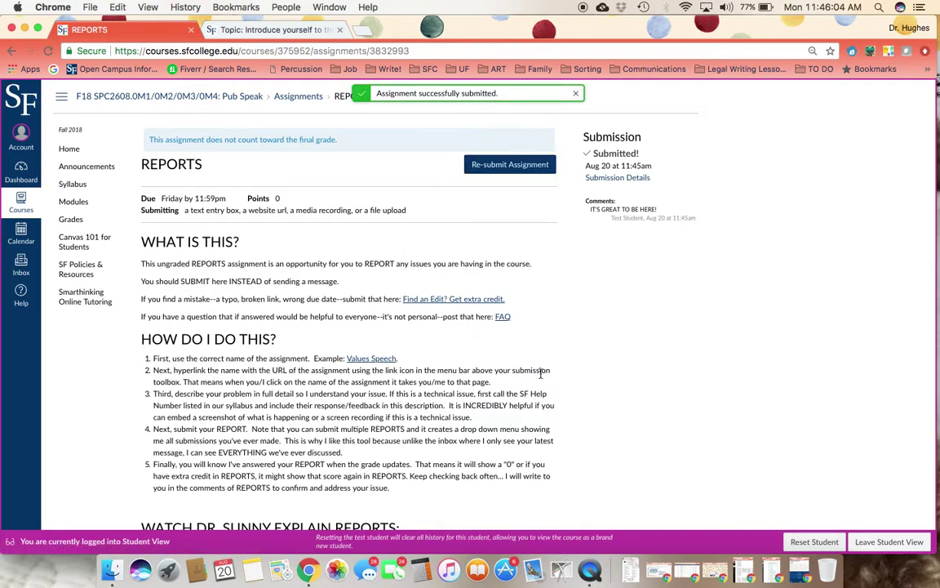
- Go back to Modules and check TOOLBOX, FAQ and REPORTS are marked complete
scroll(541, 373, down, 10)
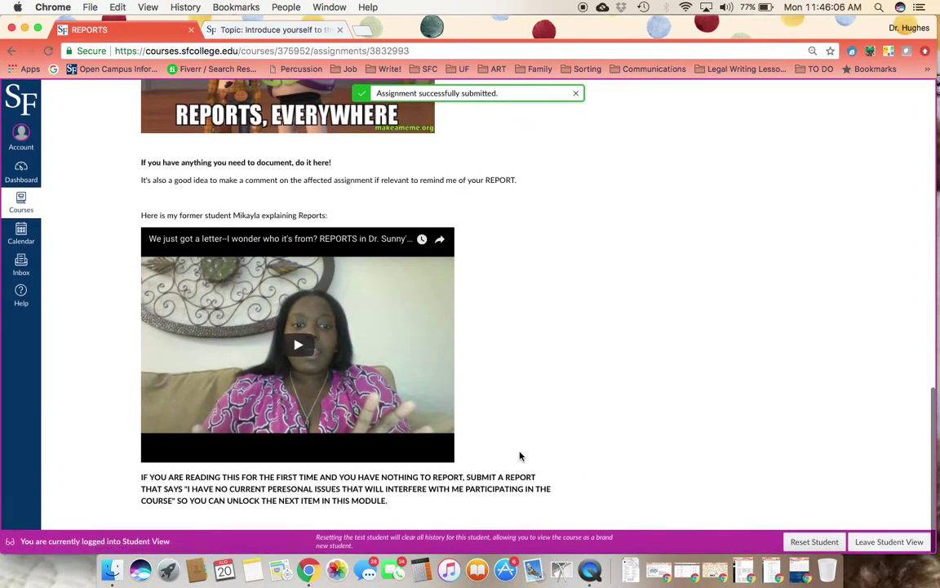
scroll(520, 457, up, 15)
click(82, 202)
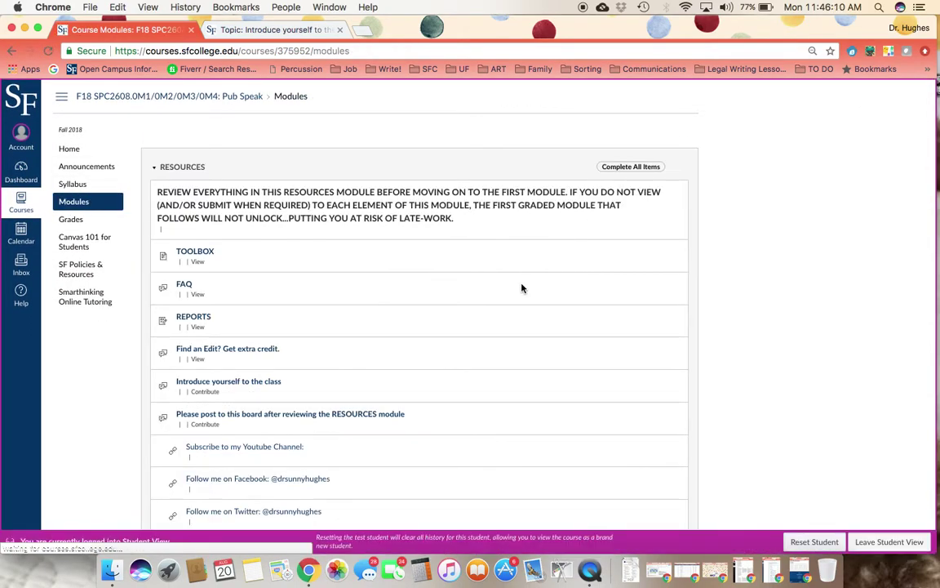
scroll(522, 288, down, 1)
scroll(522, 288, down, 1)
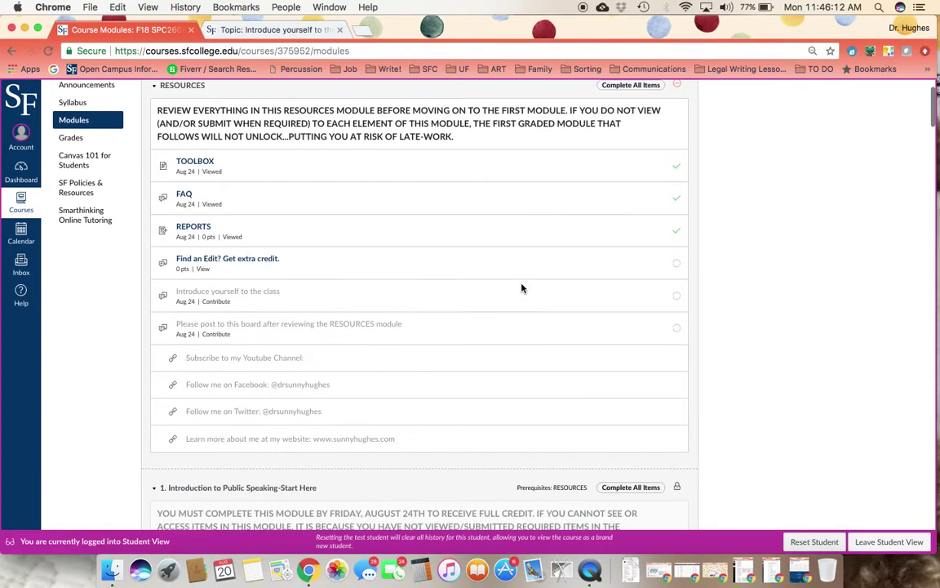
- On 'Find an Edit? Get extra credit.', draft the reply 'I UNDERSTAND WHERE TO REPORT ERRORS IN COURSE MATERIALS.'
click(222, 260)
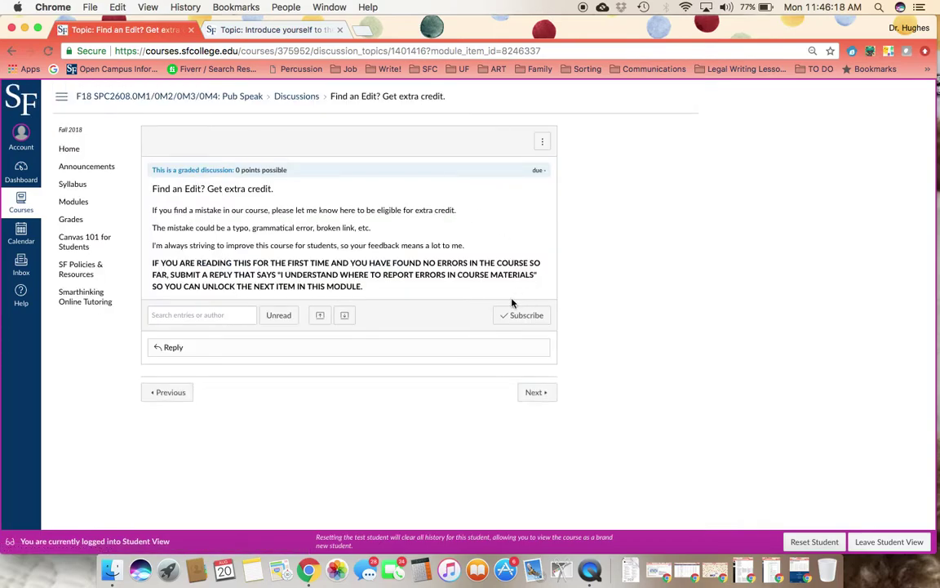
drag(280, 273, 534, 275)
key(super+c)
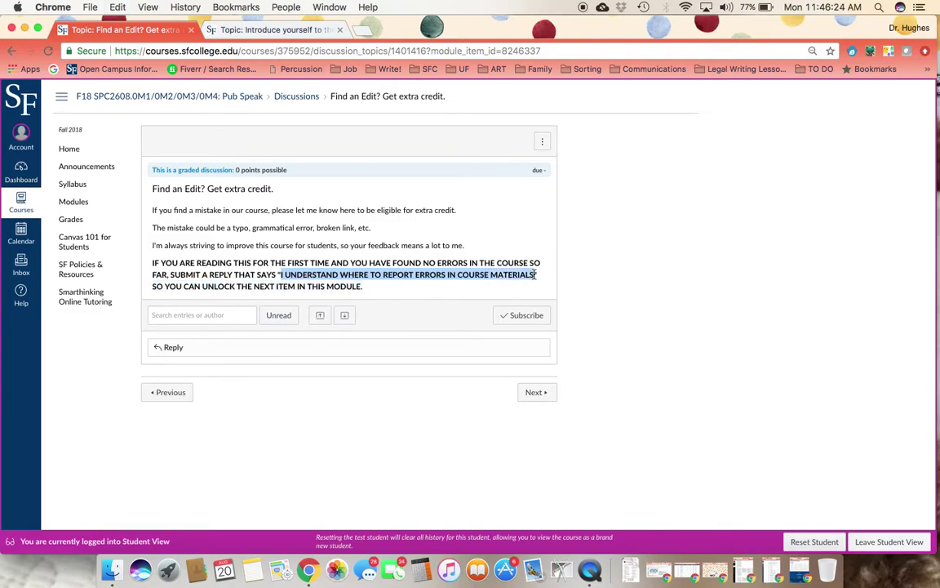
click(186, 346)
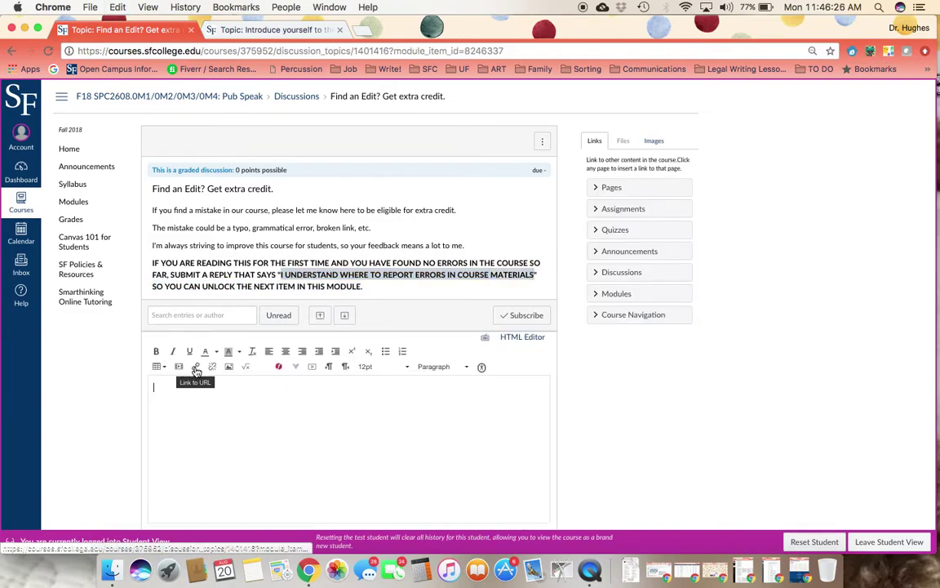
key(super+v)
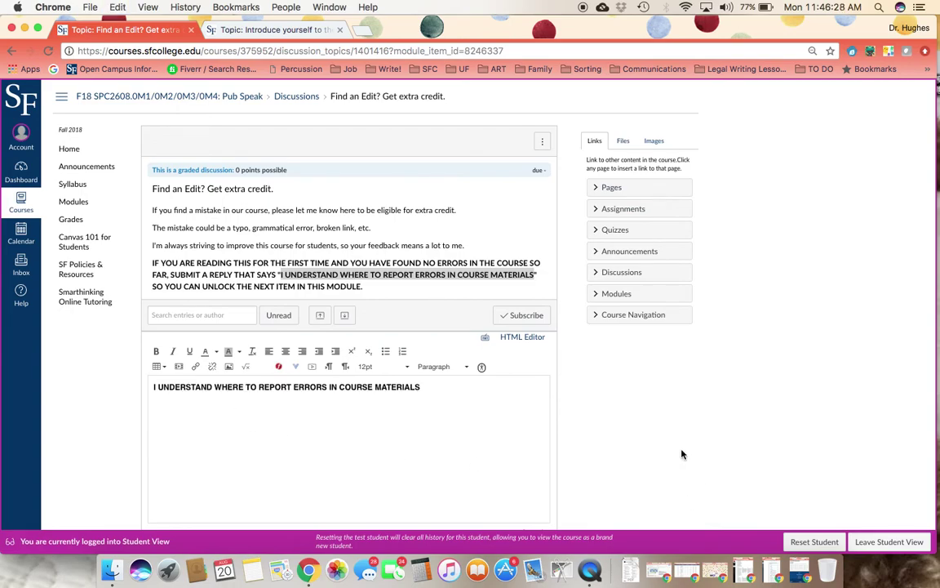
text(.)
key(Return)
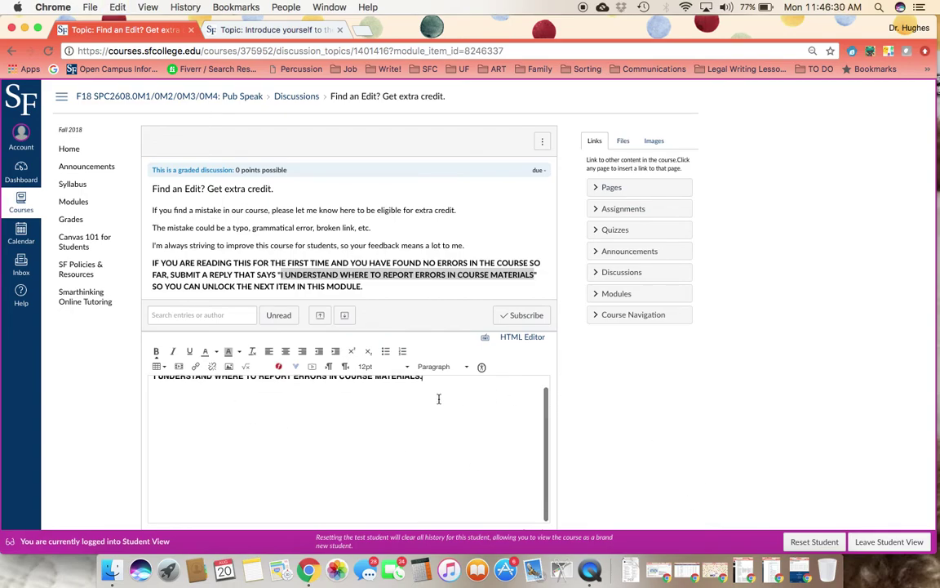
- Post the reply and continue to the Introduce yourself discussion
scroll(691, 438, down, 3)
click(539, 454)
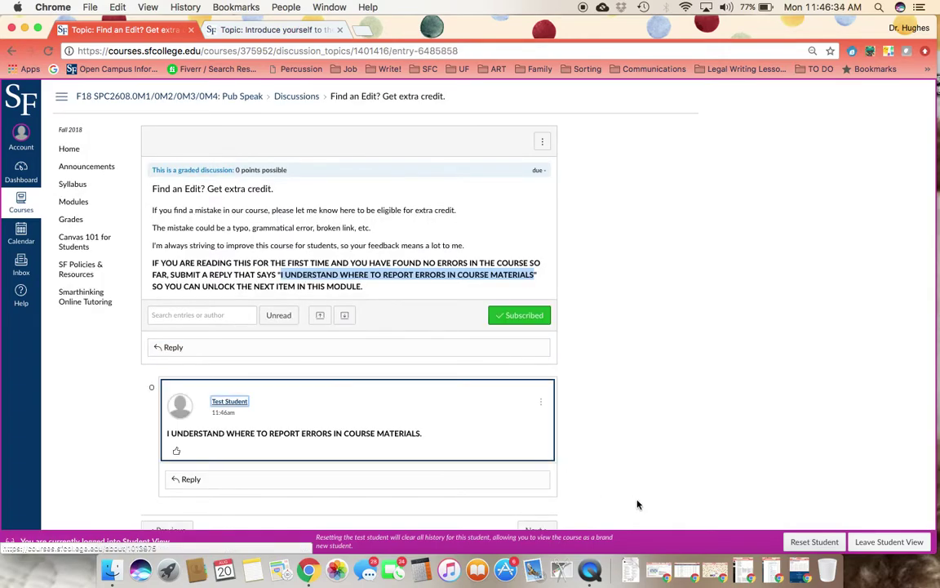
scroll(638, 505, down, 1)
click(535, 499)
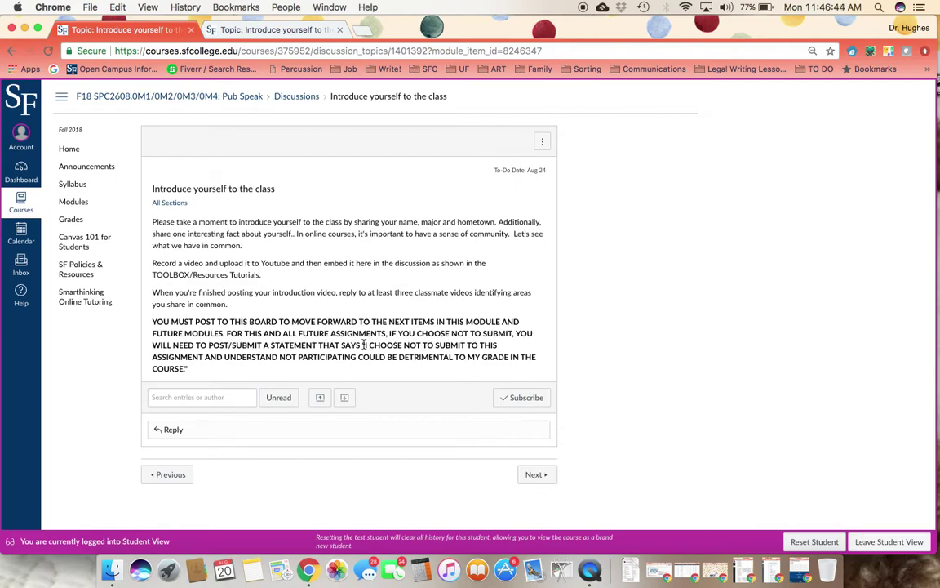
- Copy the quoted opt-out statement, post it as a reply, and advance to the next item
drag(364, 344, 316, 381)
key(super+c)
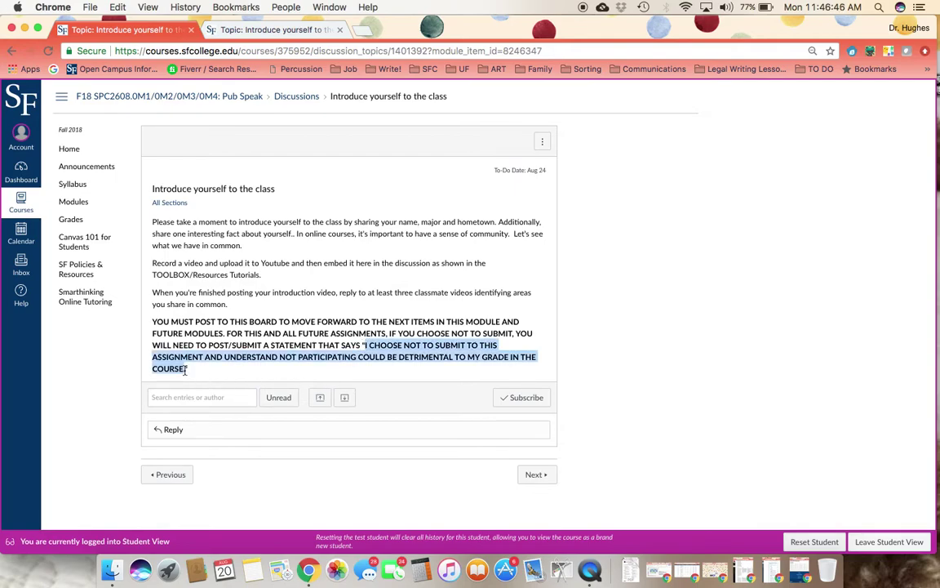
click(222, 428)
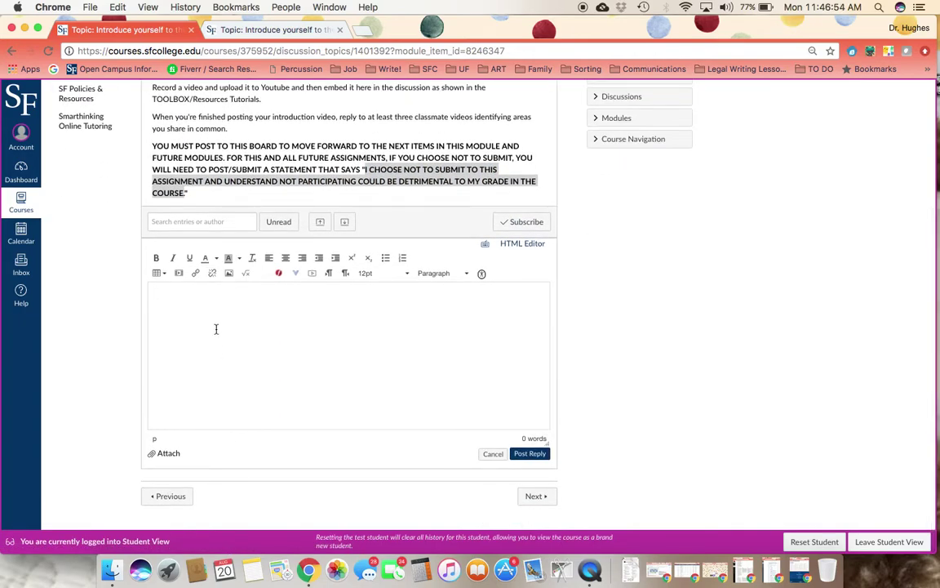
key(super+v)
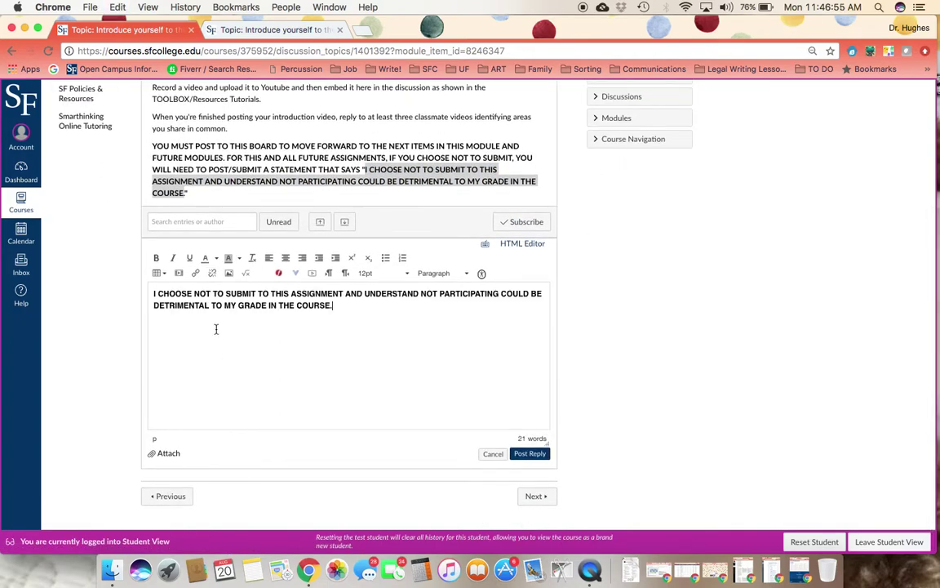
click(530, 456)
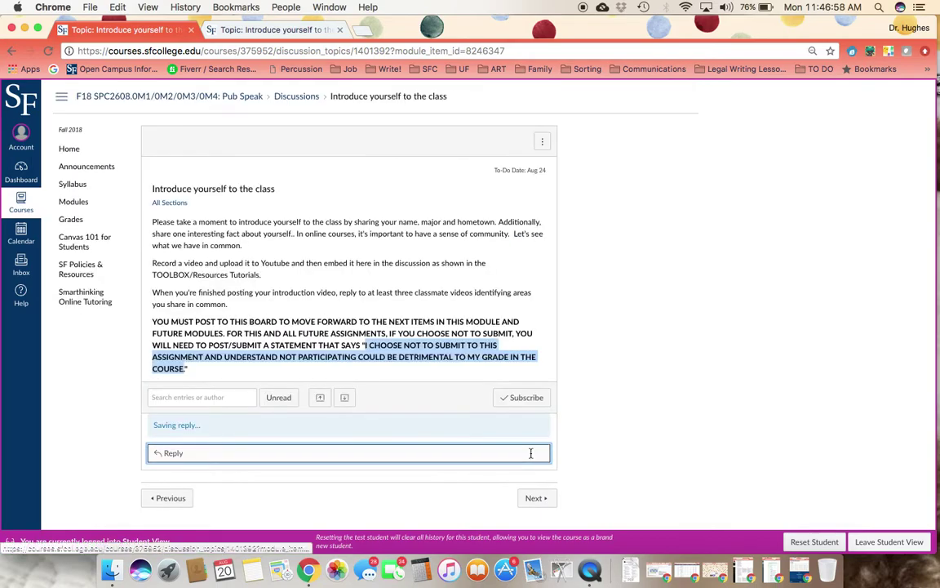
click(537, 496)
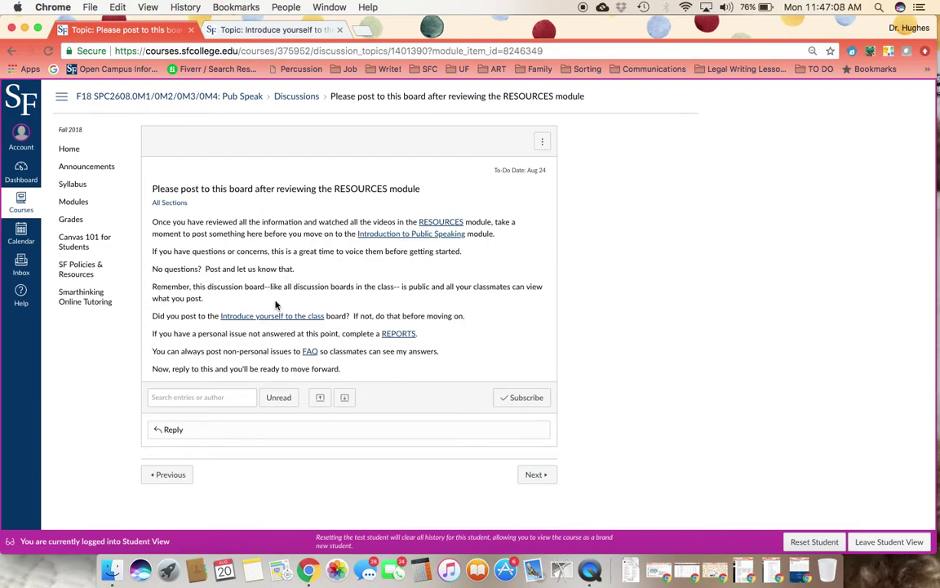
- Post the reply 'NO QUESTIONS.' on the RESOURCES-review discussion
click(199, 433)
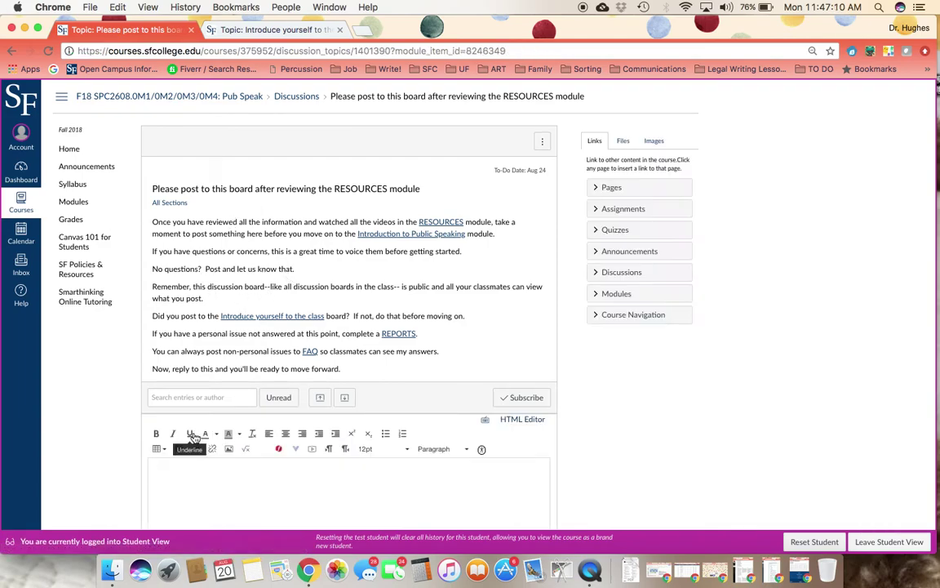
text(NO QUESTIONS.)
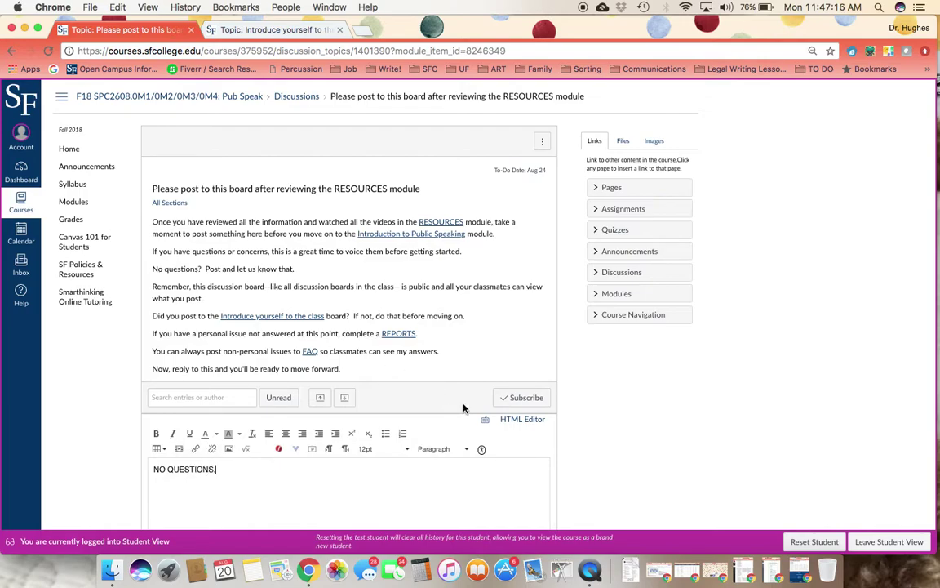
scroll(580, 449, down, 3)
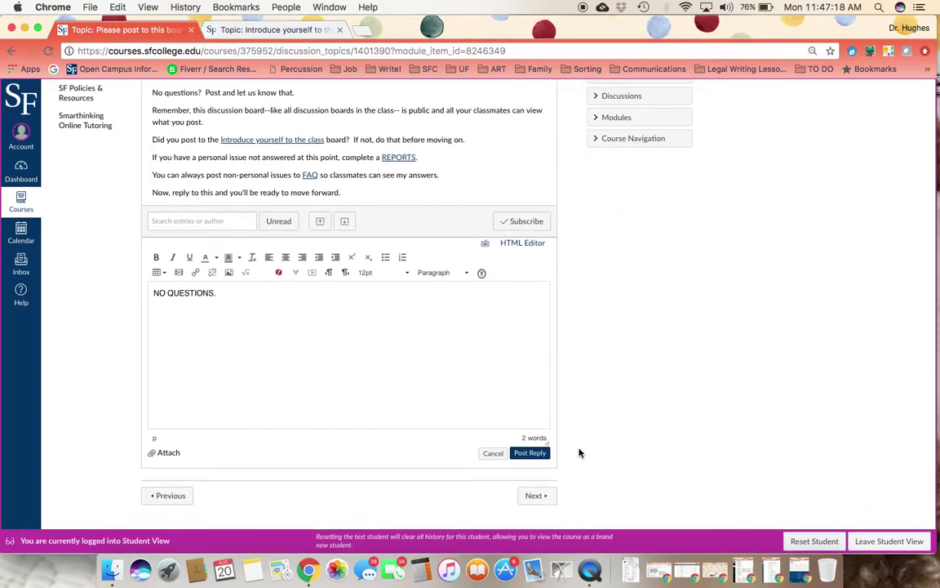
click(529, 454)
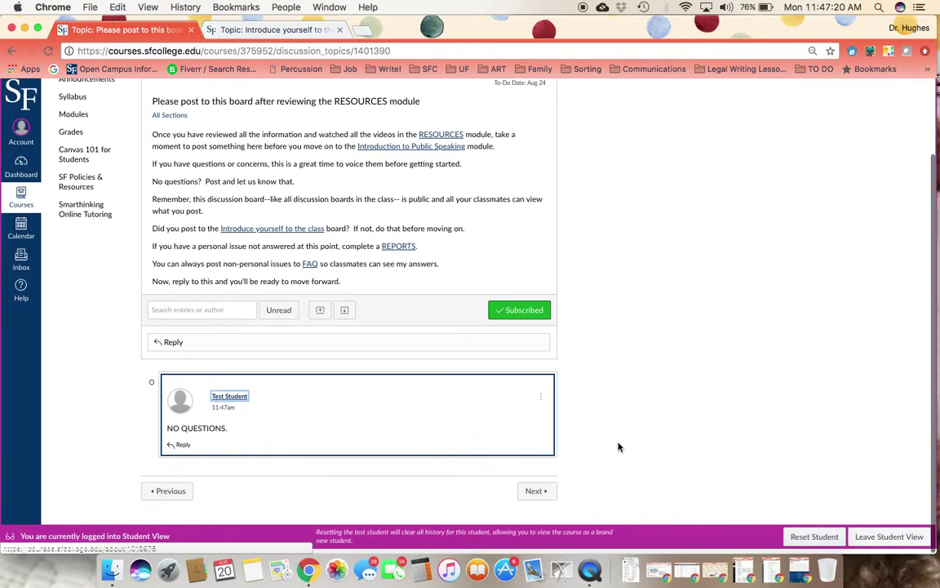
- Advance past the YouTube, Facebook, Twitter and website link items to the Walkthrough Tour of First Module
click(539, 497)
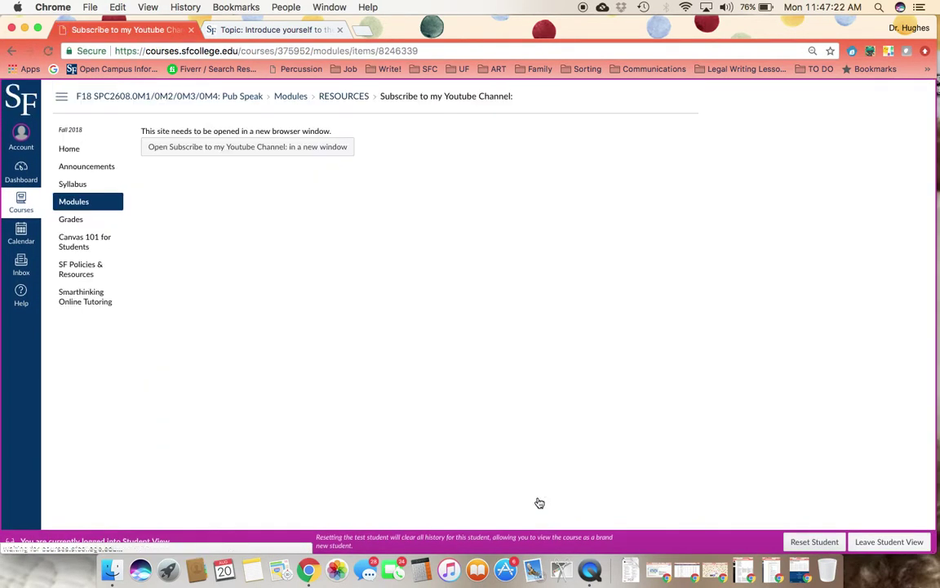
click(676, 184)
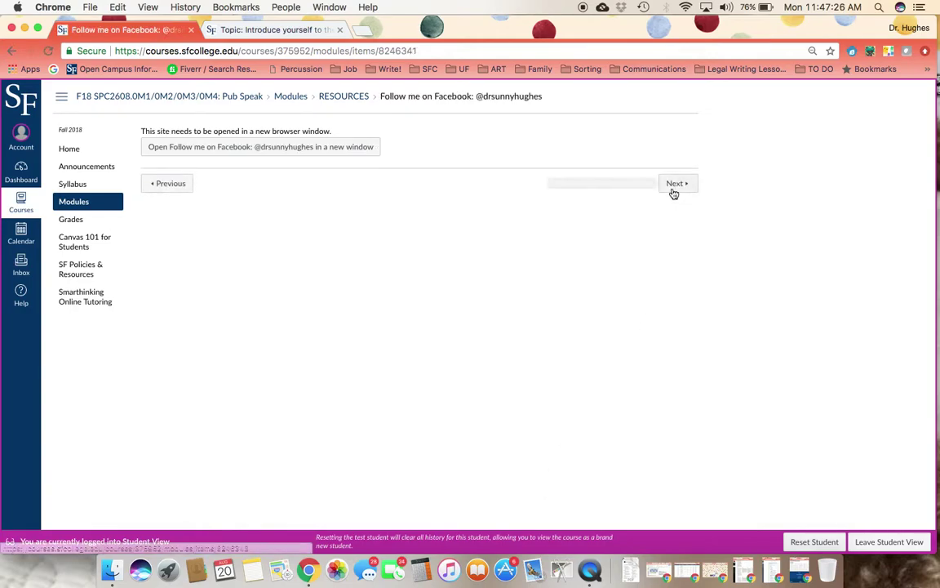
click(674, 190)
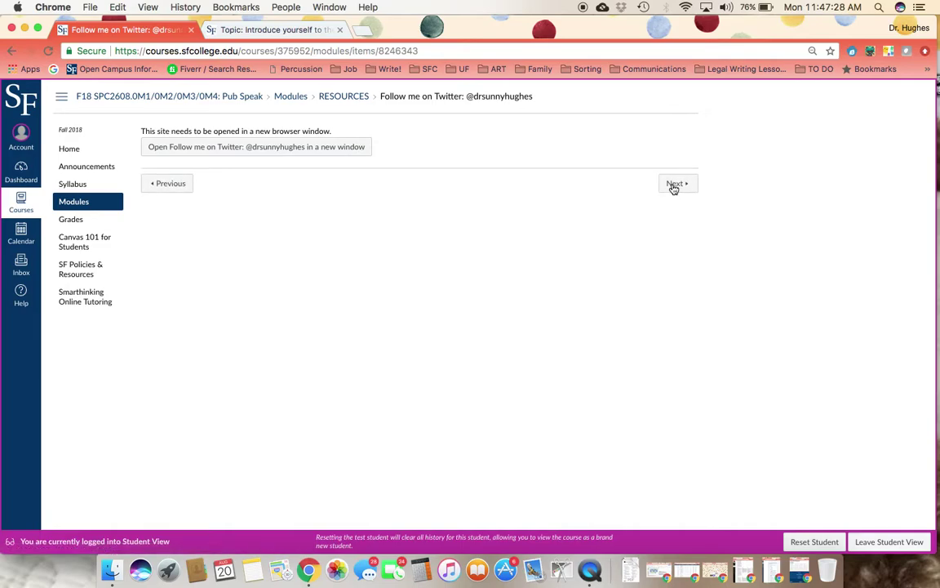
click(673, 186)
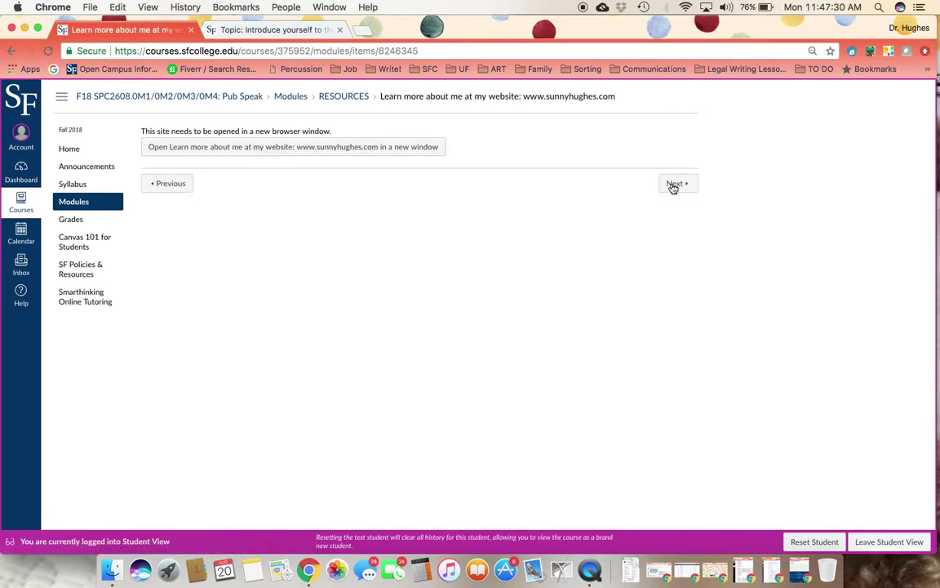
click(674, 186)
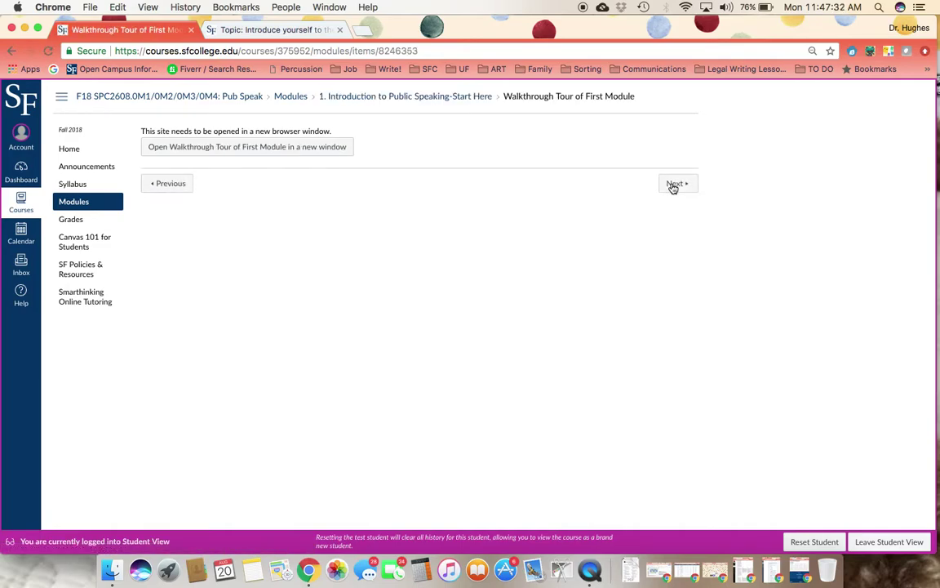
- Open module 1's TOOLBOX page from the Modules list, collapsing RESOURCES to reveal it
click(674, 186)
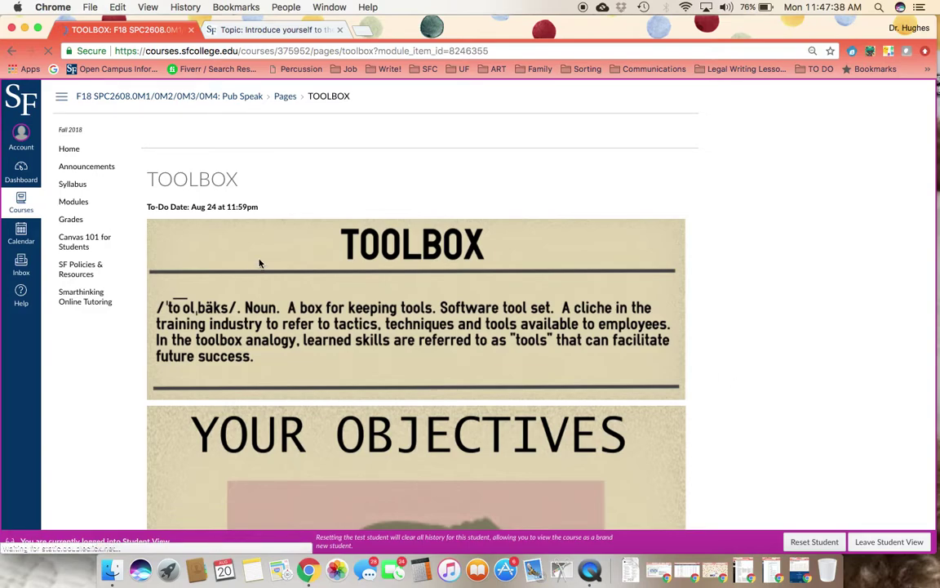
click(73, 202)
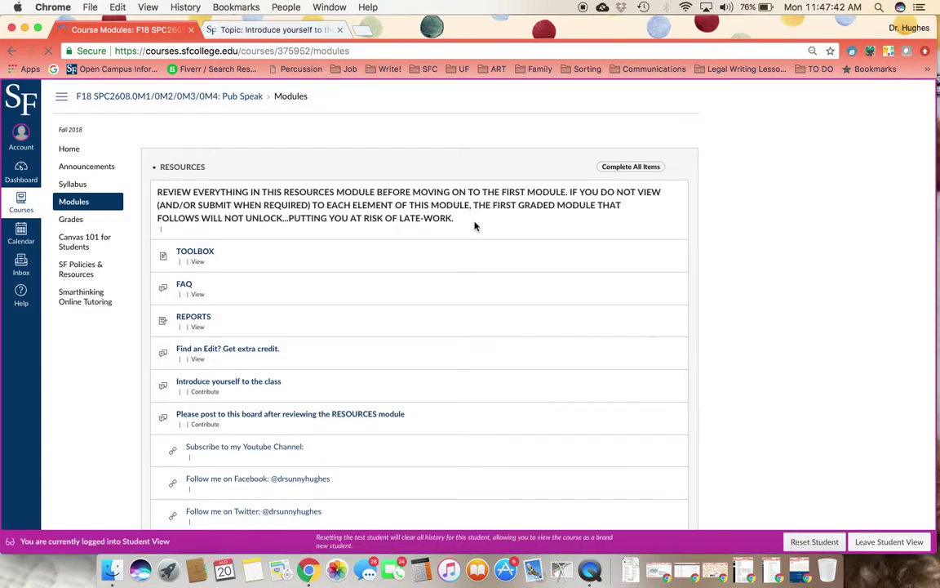
click(160, 167)
scroll(292, 340, down, 5)
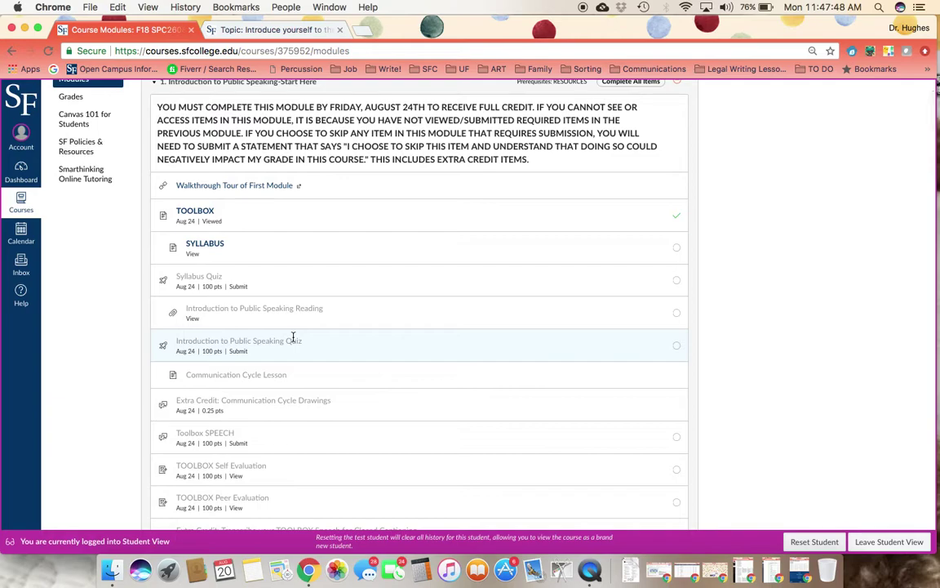
click(200, 212)
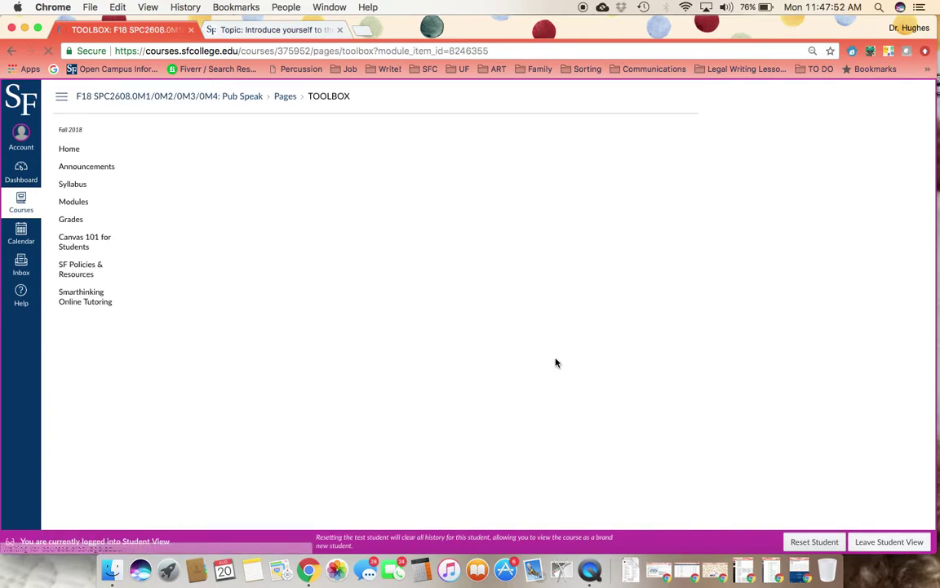
- Read TOOLBOX down to the extemporaneous speaking video and continue to the syllabus
scroll(556, 361, down, 20)
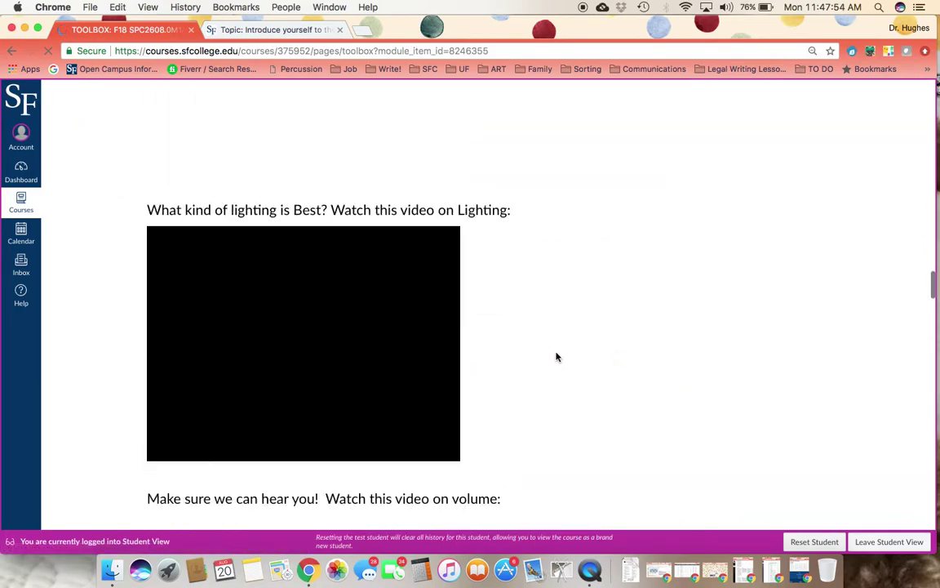
scroll(556, 357, down, 20)
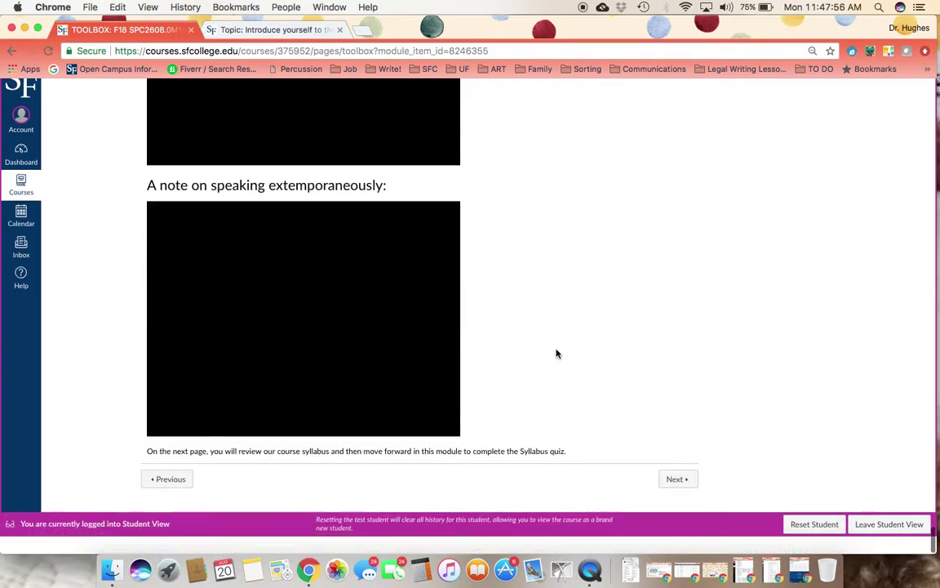
click(674, 499)
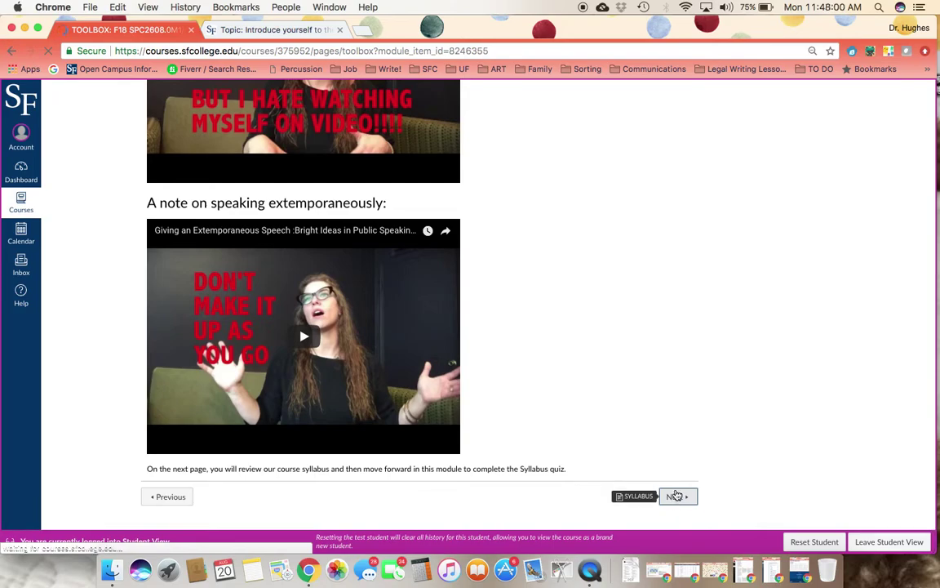
- Read the syllabus to the bottom and continue to the 20-question Syllabus Quiz
scroll(494, 398, down, 20)
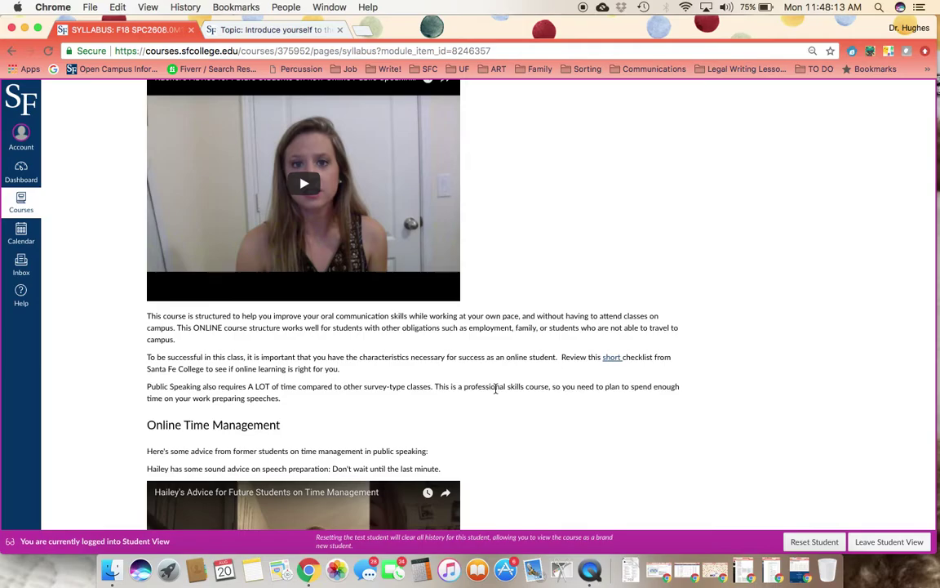
scroll(494, 388, down, 20)
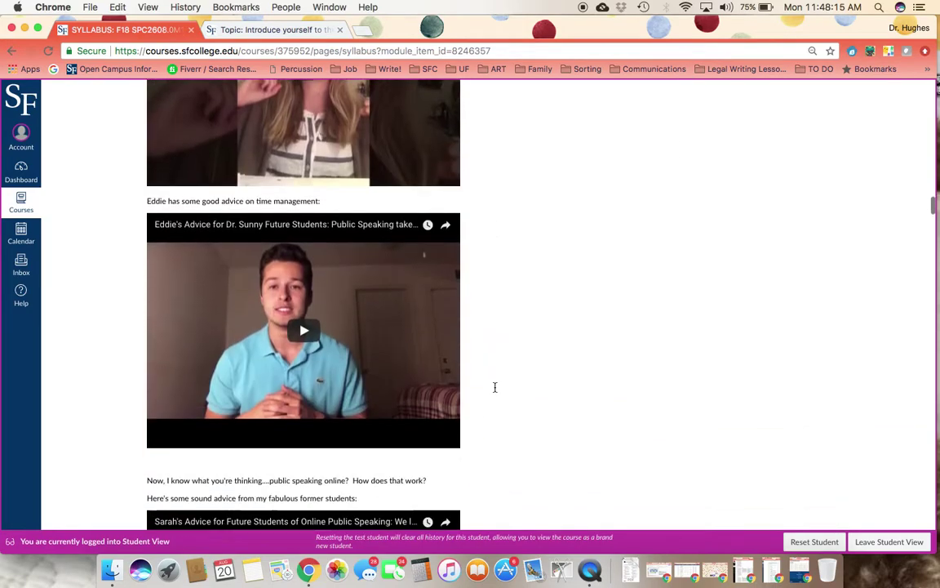
scroll(494, 390, down, 20)
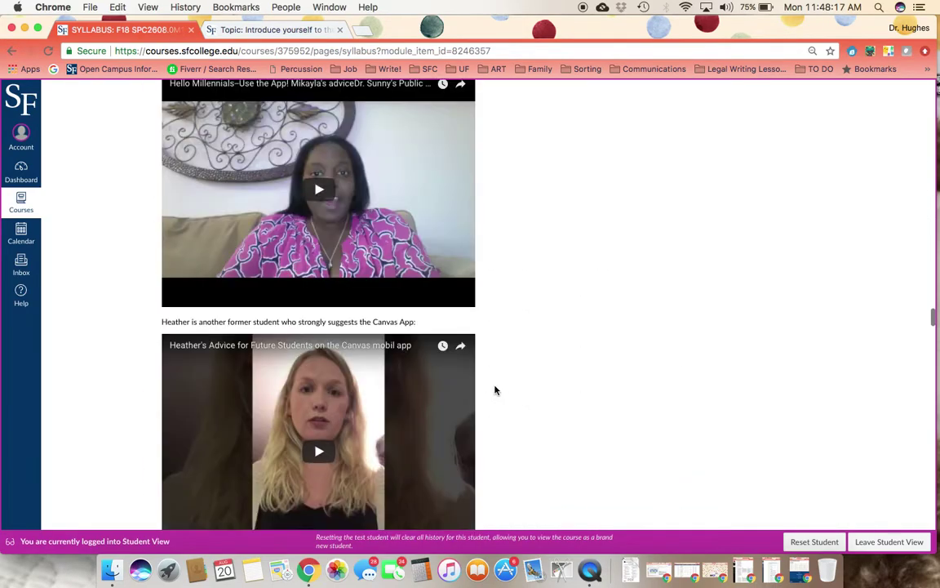
scroll(494, 391, down, 20)
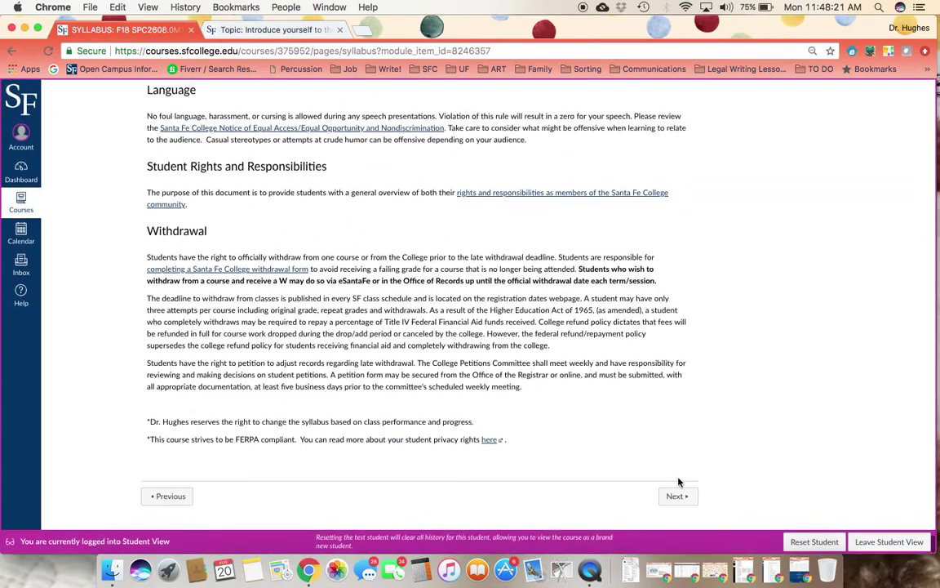
click(669, 496)
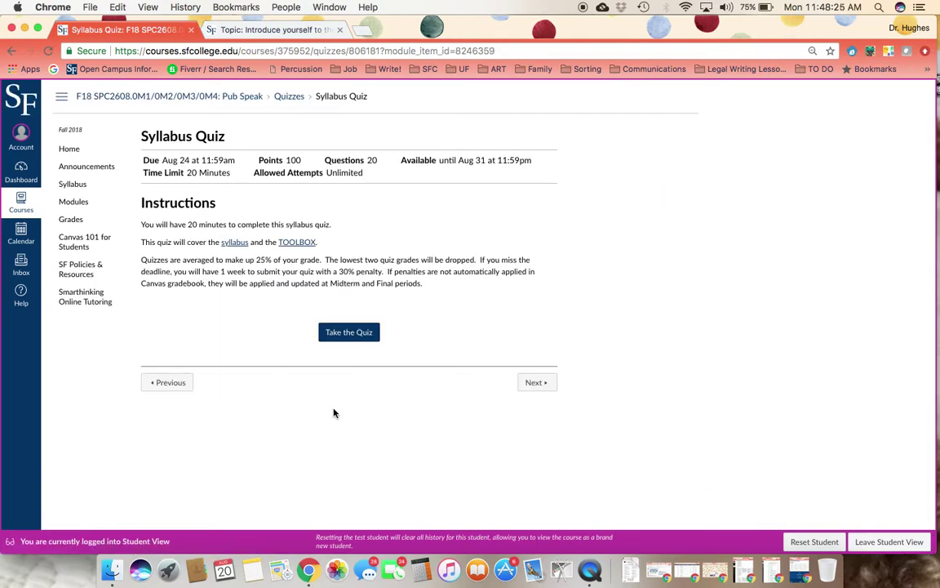
- Start the 20-minute Syllabus Quiz attempt, accepting the warning, to reach Question 1
click(336, 331)
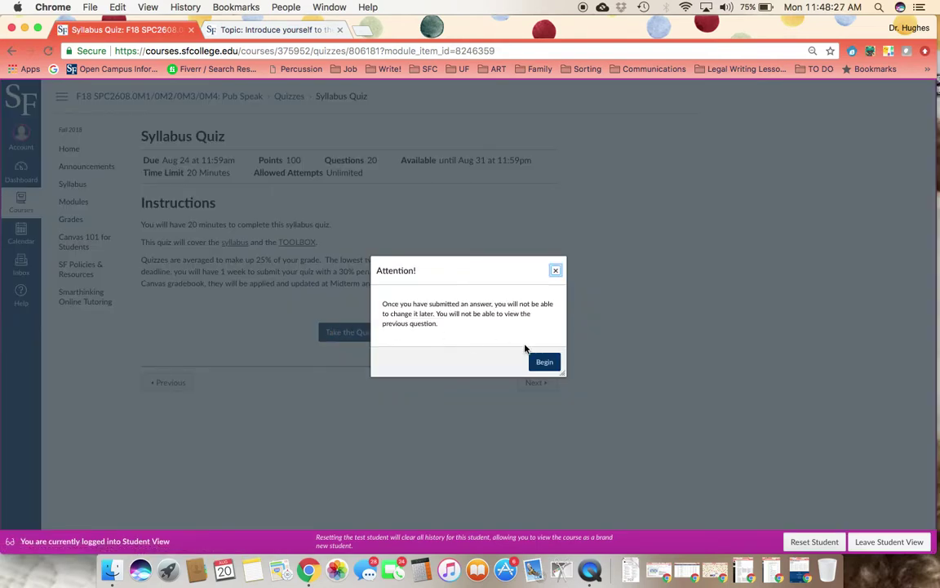
click(548, 366)
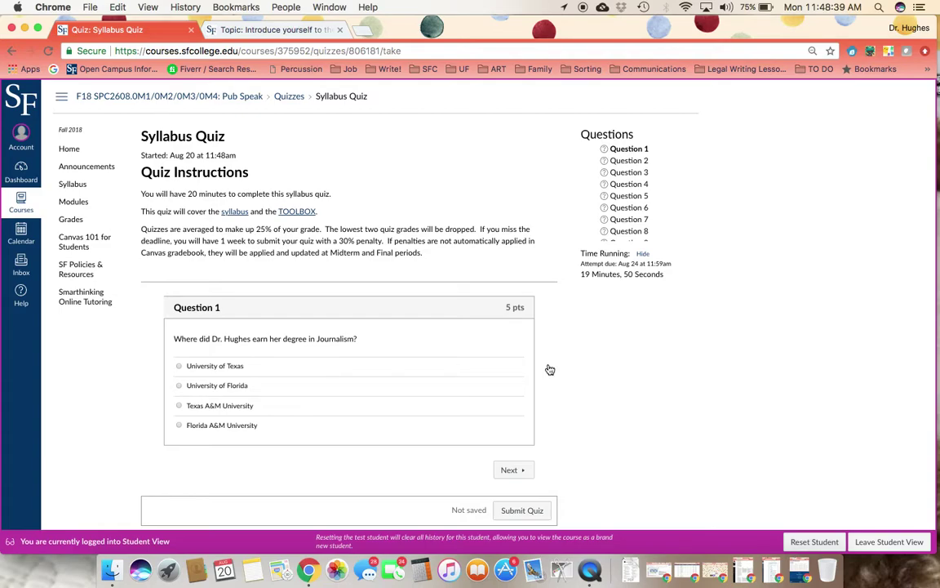
- Skip Syllabus Quiz Questions 1–10 unanswered, confirming each blank-answer warning
scroll(550, 370, down, 1)
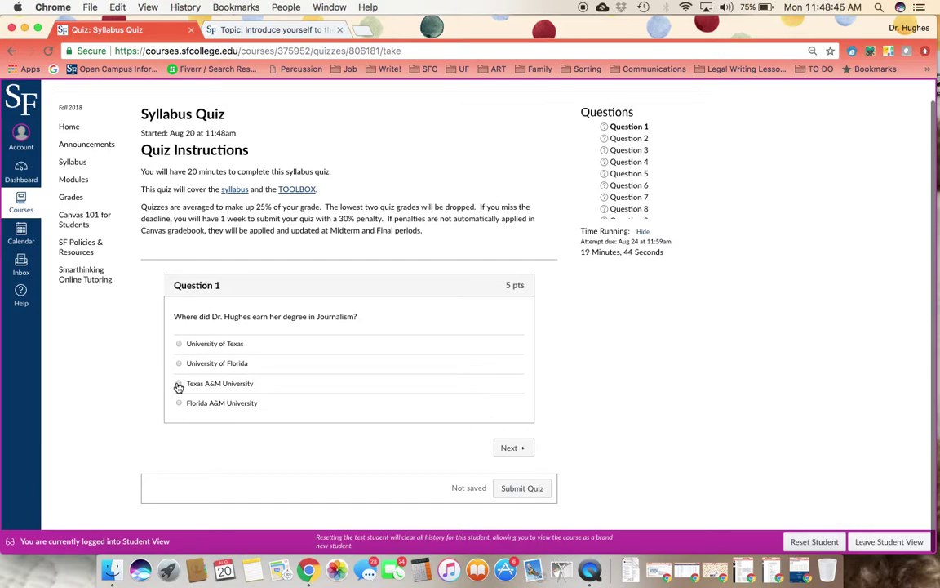
click(514, 448)
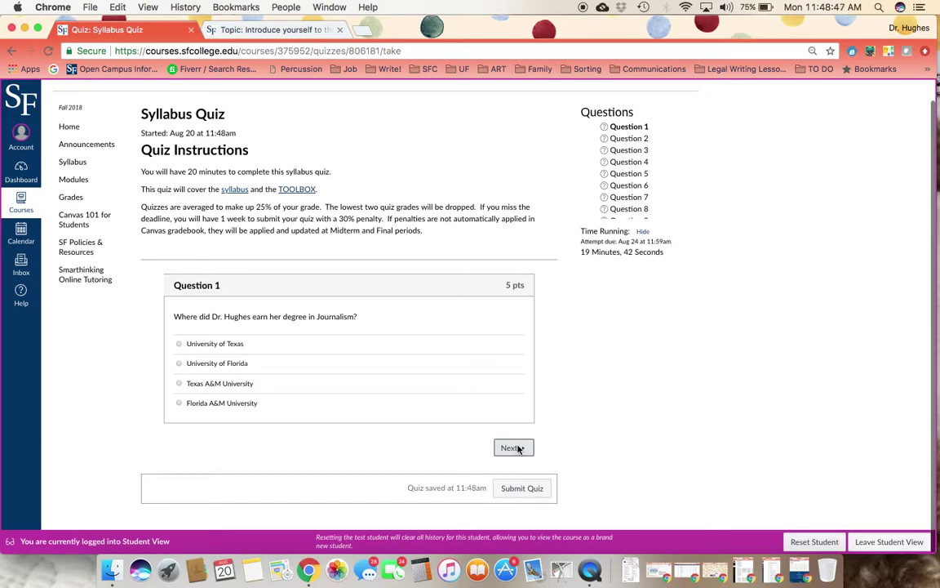
click(596, 155)
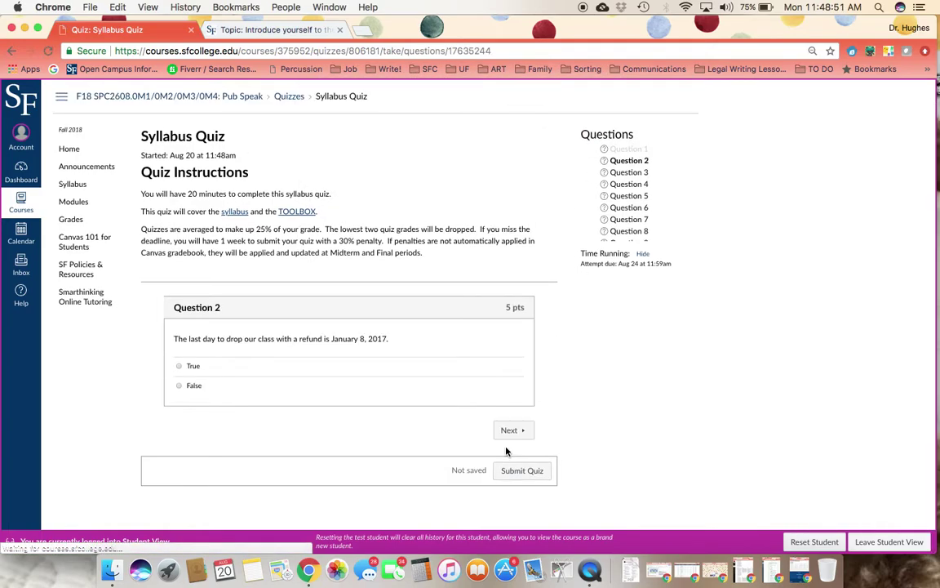
click(511, 430)
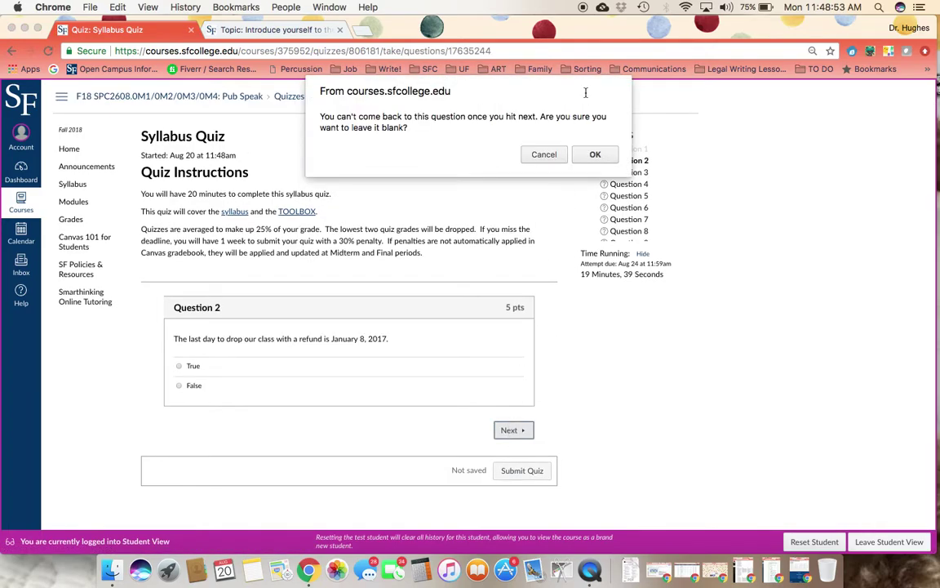
click(590, 153)
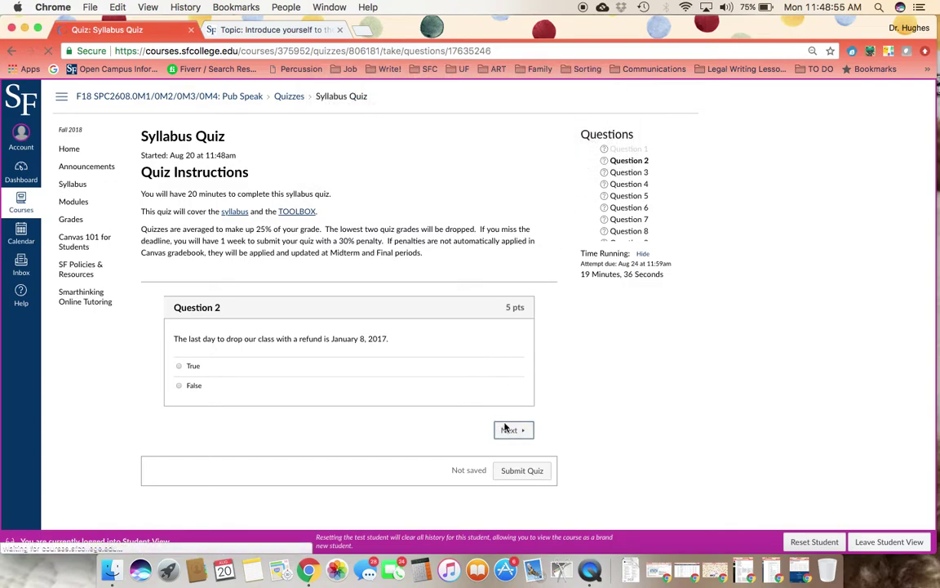
click(509, 458)
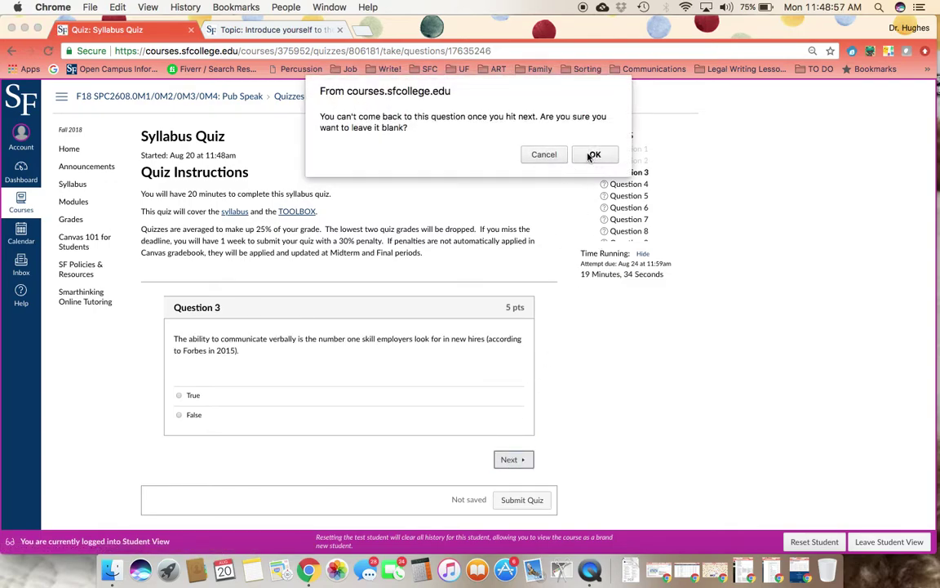
click(592, 155)
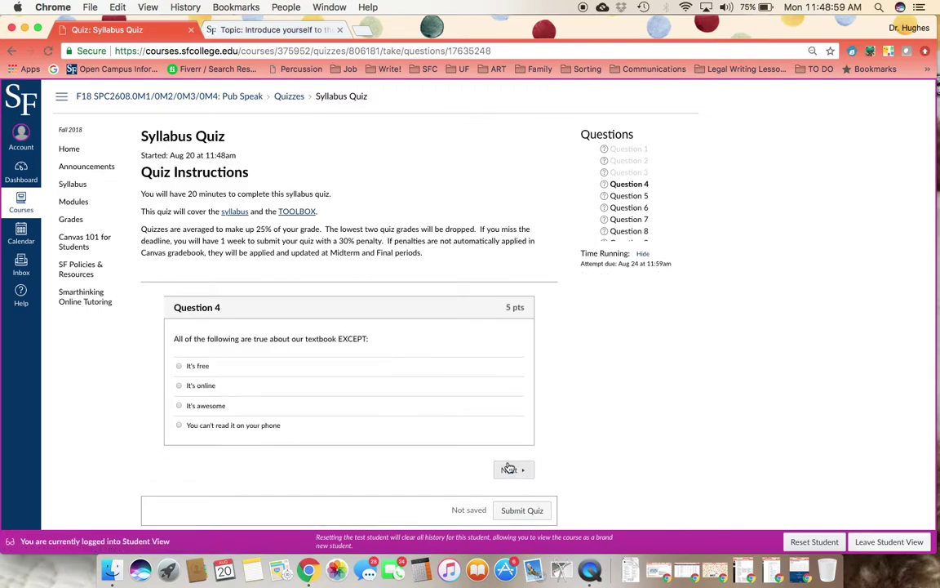
click(511, 468)
click(594, 155)
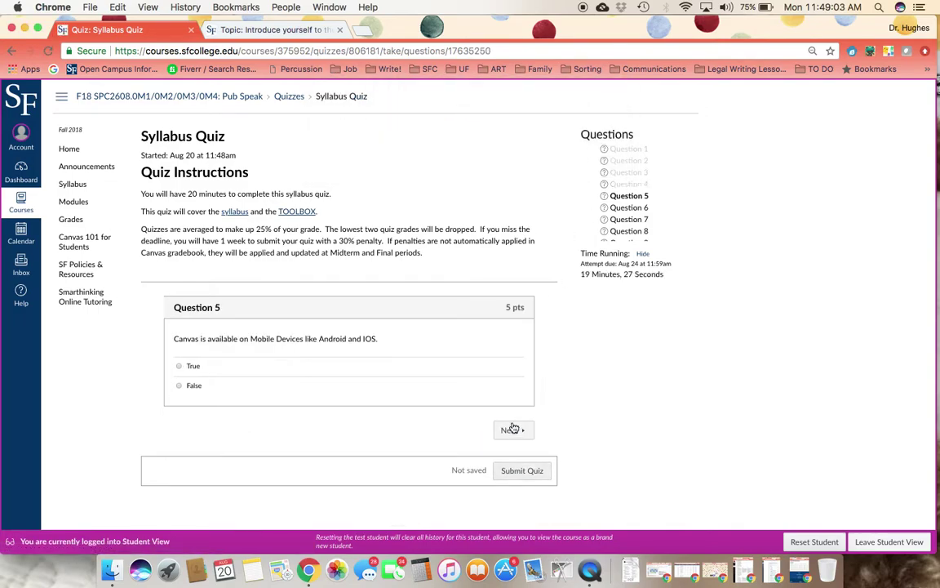
click(511, 430)
click(607, 158)
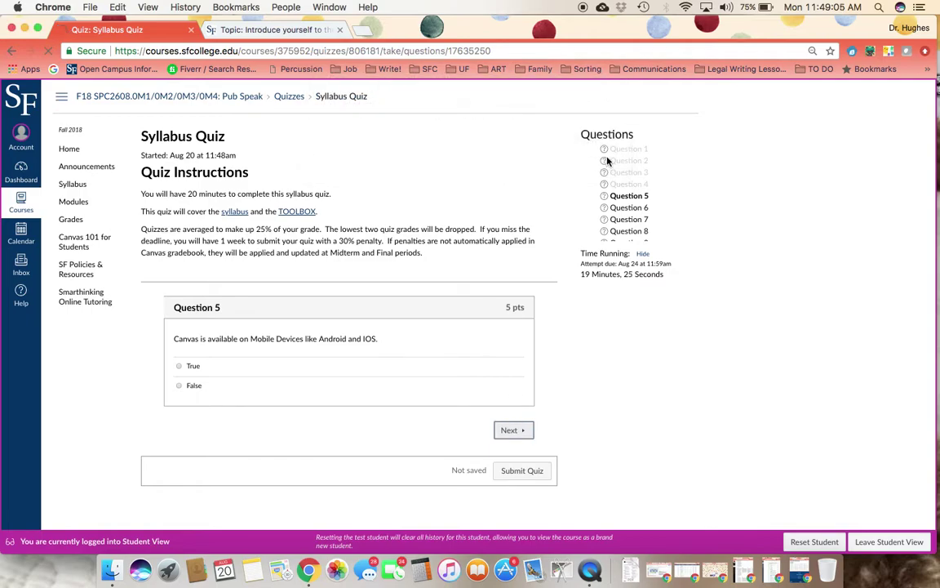
click(510, 440)
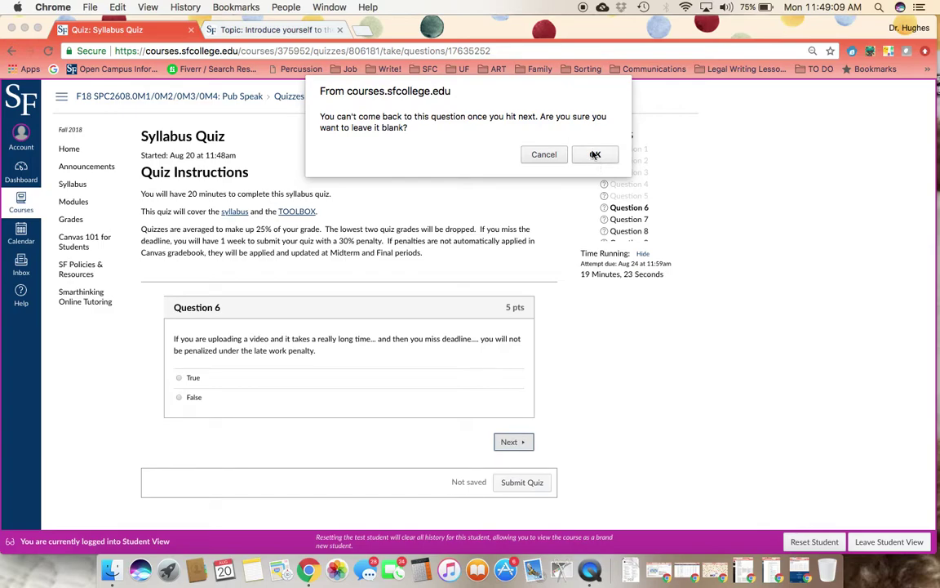
click(595, 154)
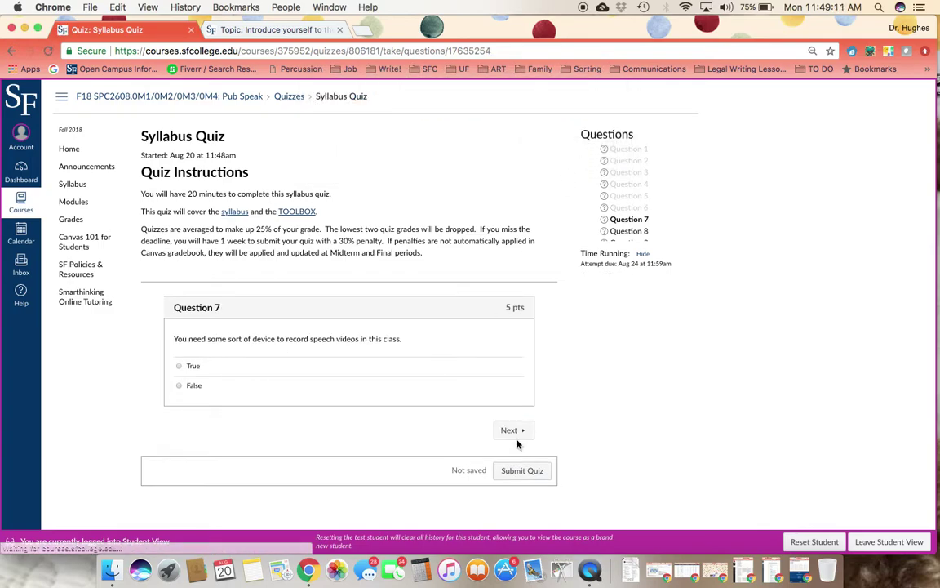
click(512, 430)
click(592, 155)
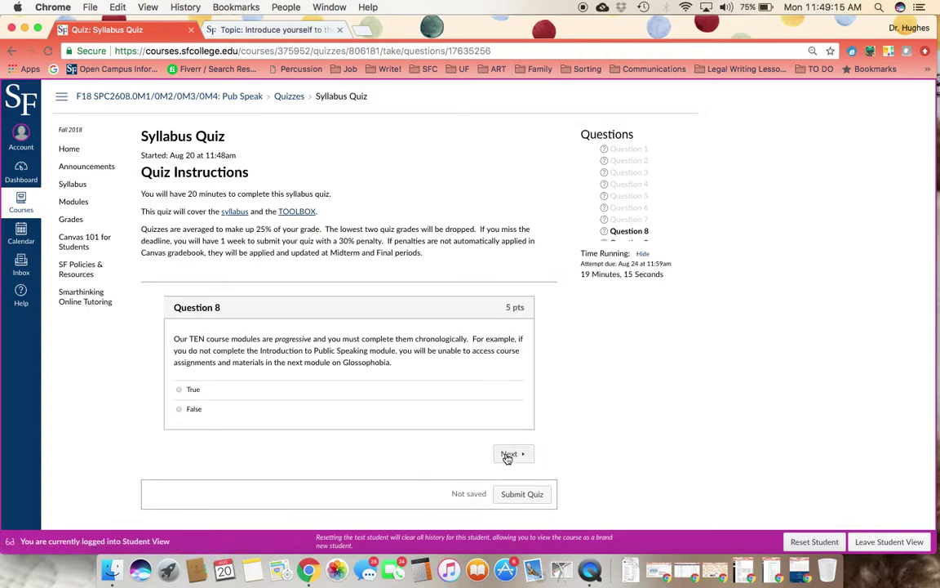
click(507, 454)
click(595, 157)
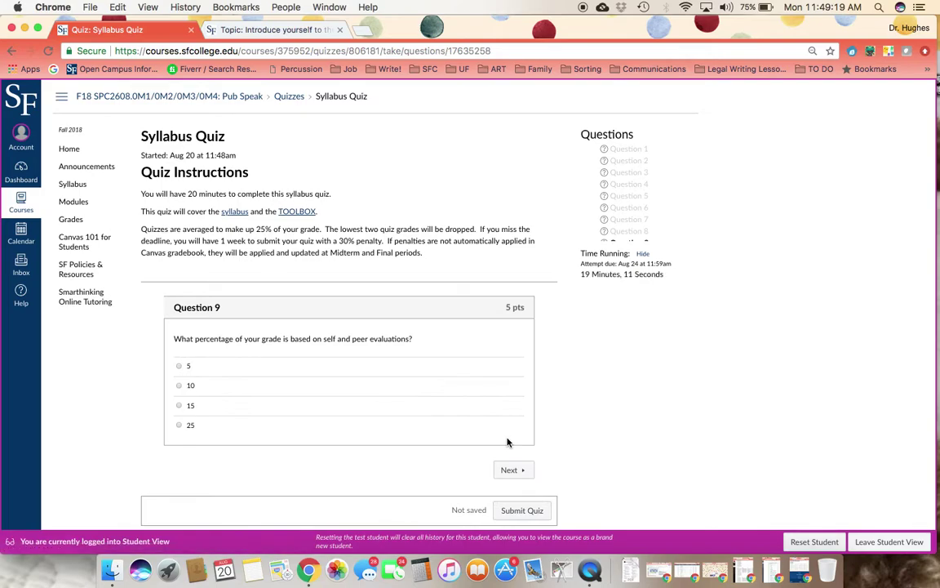
click(508, 470)
click(595, 155)
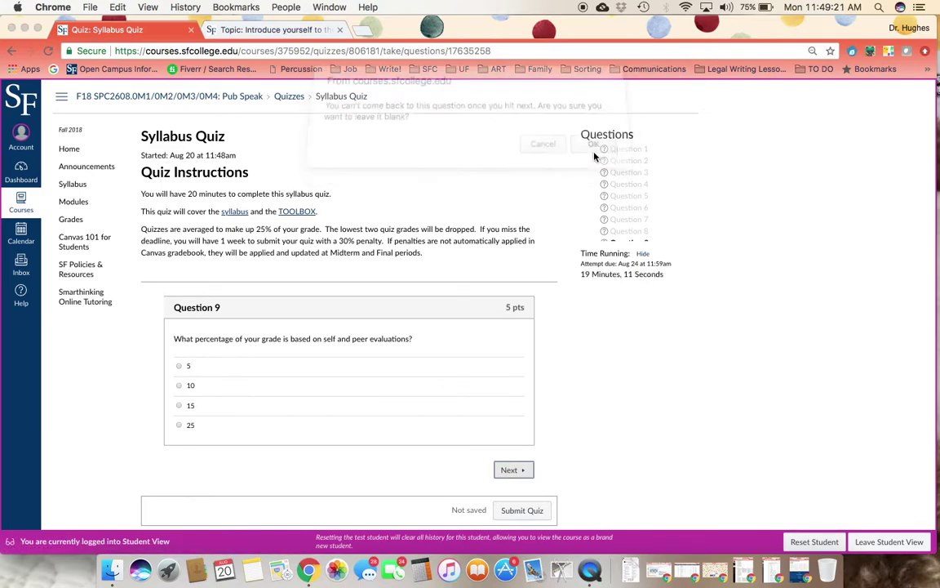
click(512, 430)
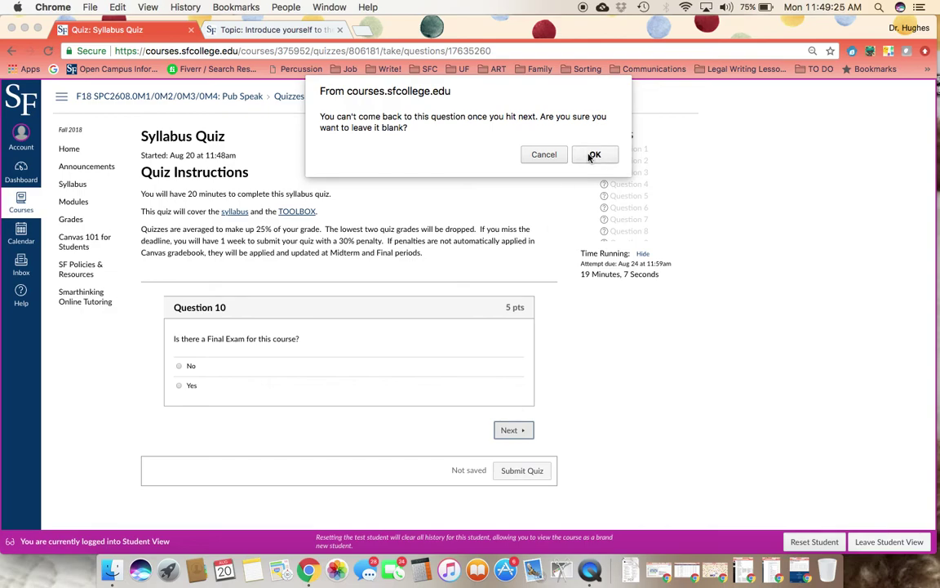
click(594, 155)
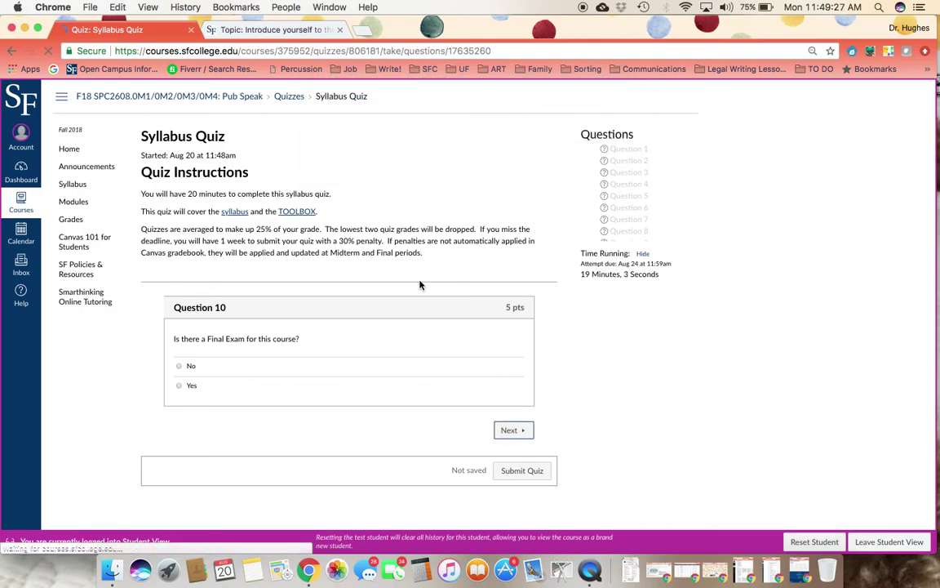
- Skip Questions 11–19 unanswered, then submit the quiz from Question 20
click(501, 487)
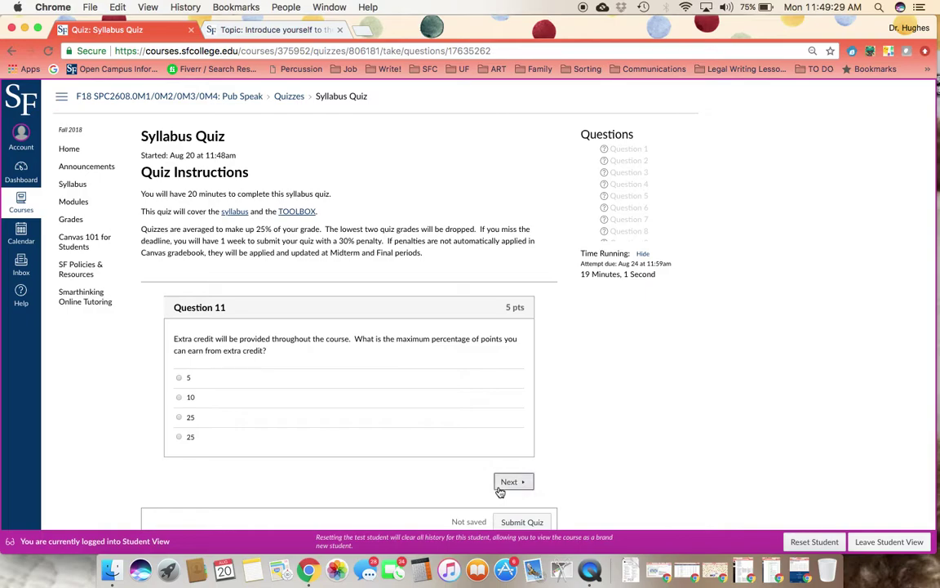
click(595, 154)
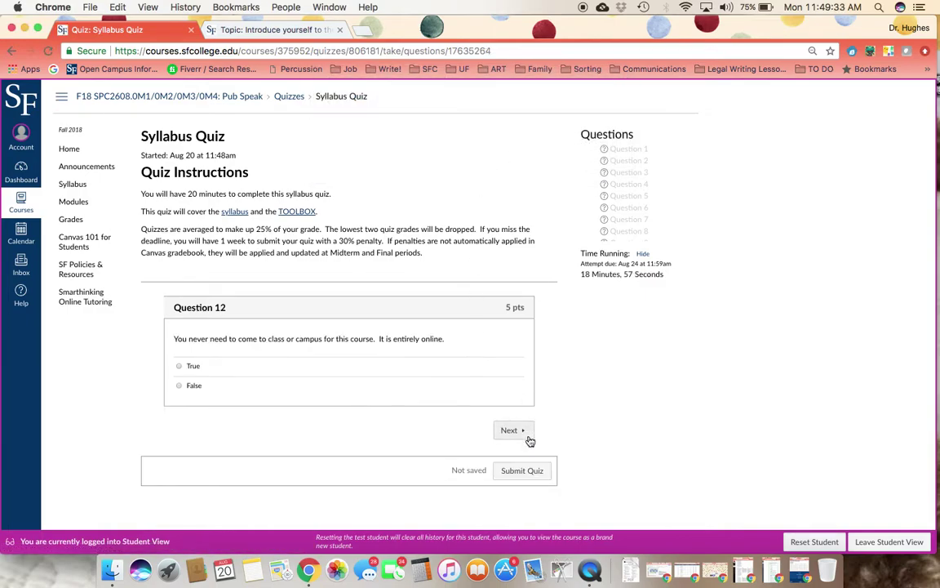
click(517, 430)
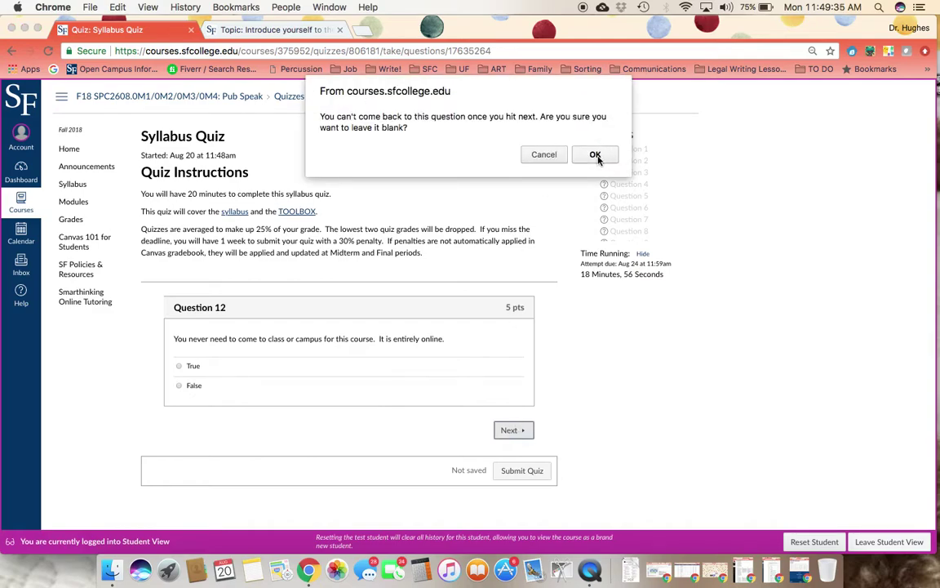
click(594, 155)
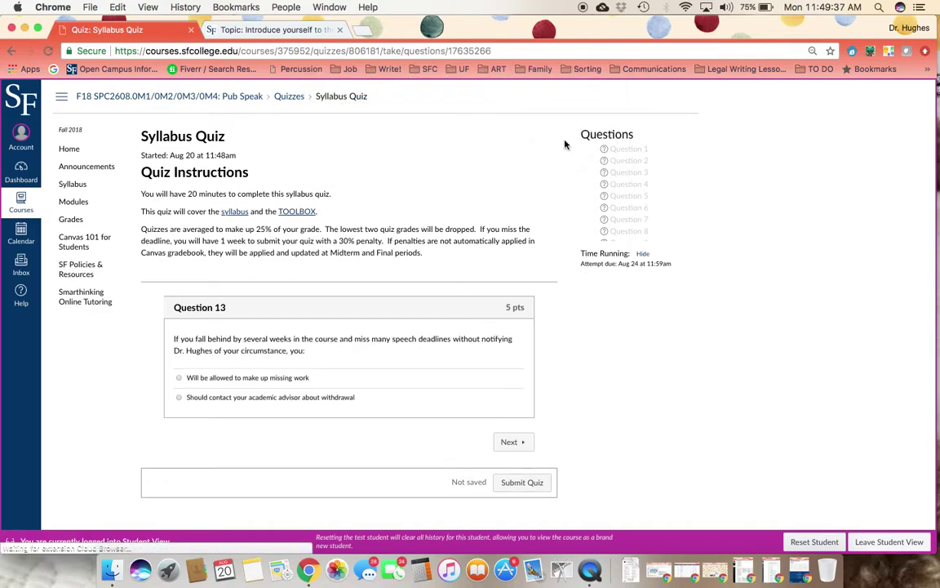
click(511, 441)
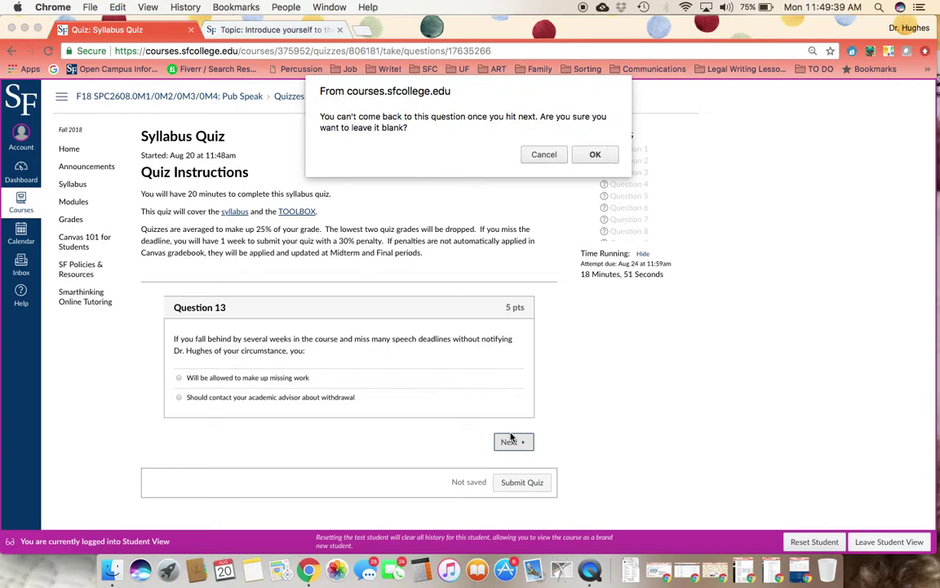
click(593, 154)
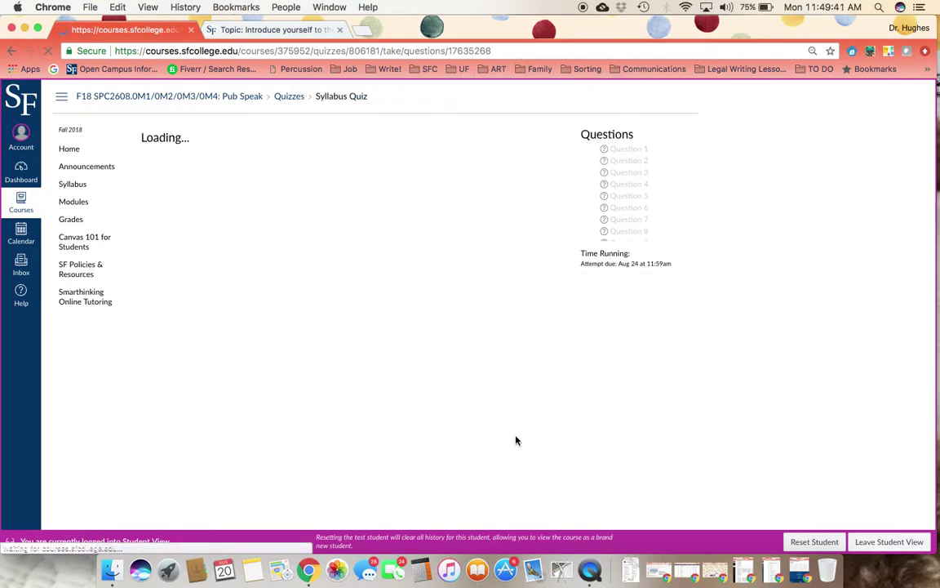
click(510, 457)
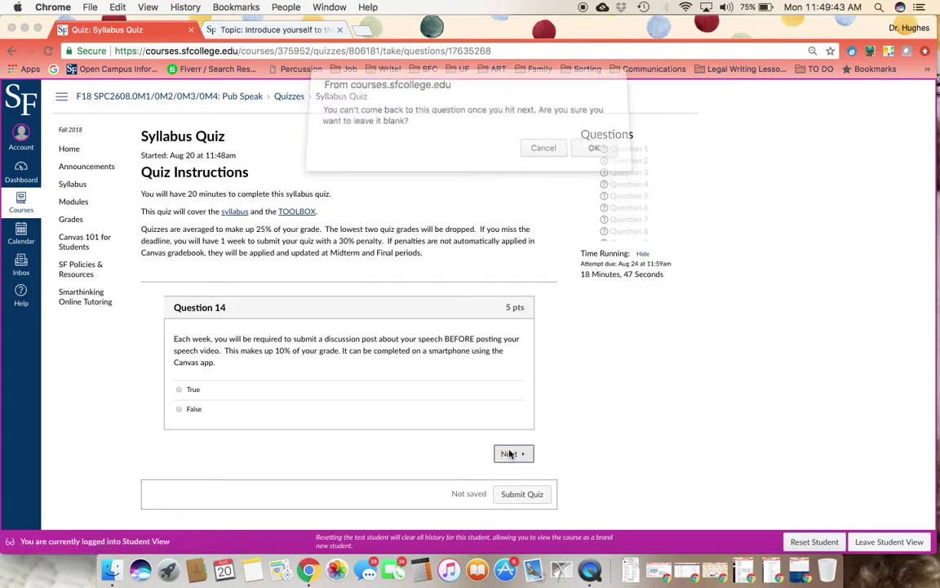
click(585, 155)
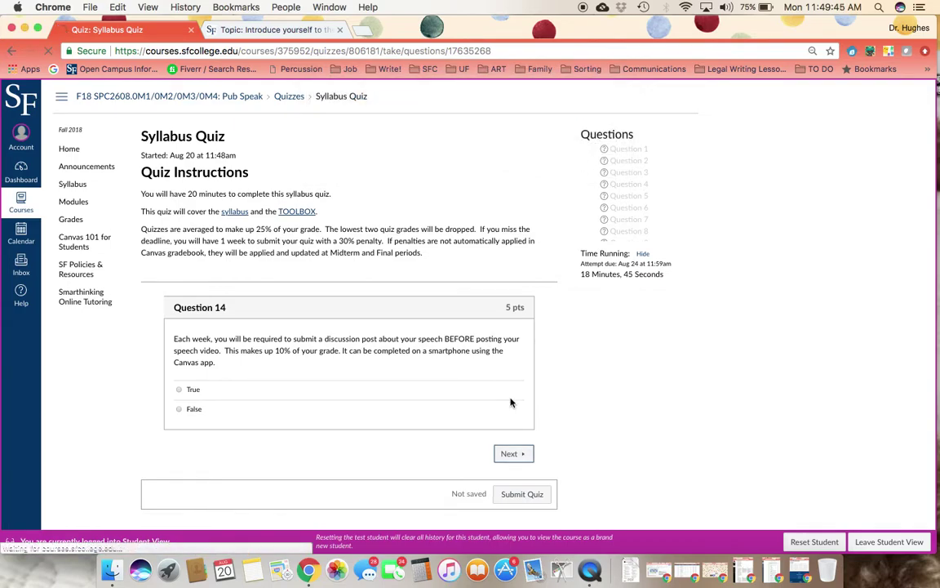
click(510, 447)
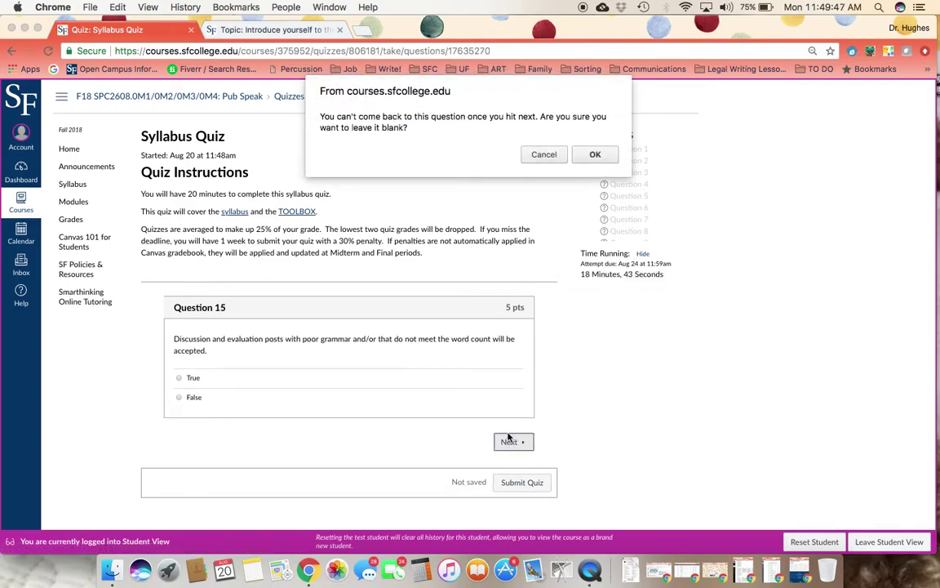
click(592, 157)
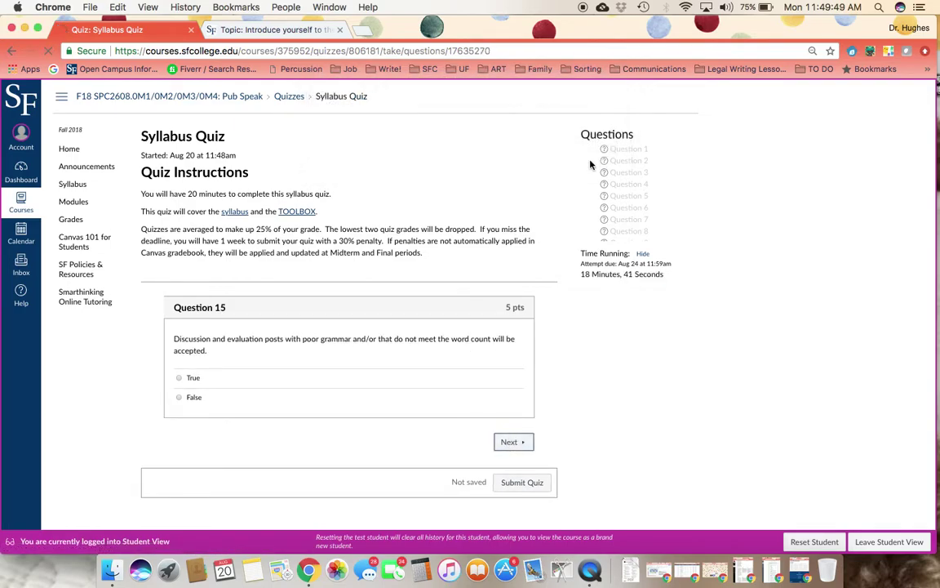
click(512, 441)
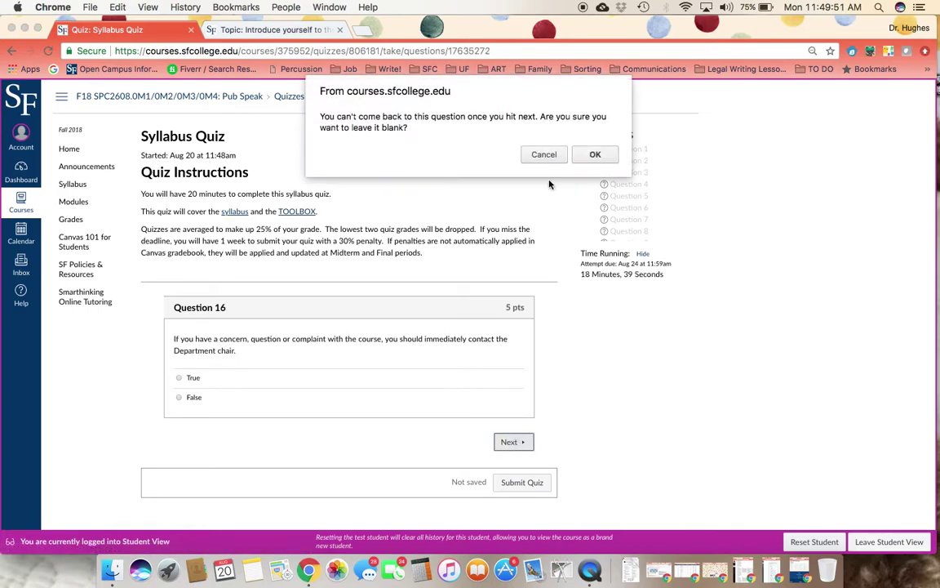
click(593, 155)
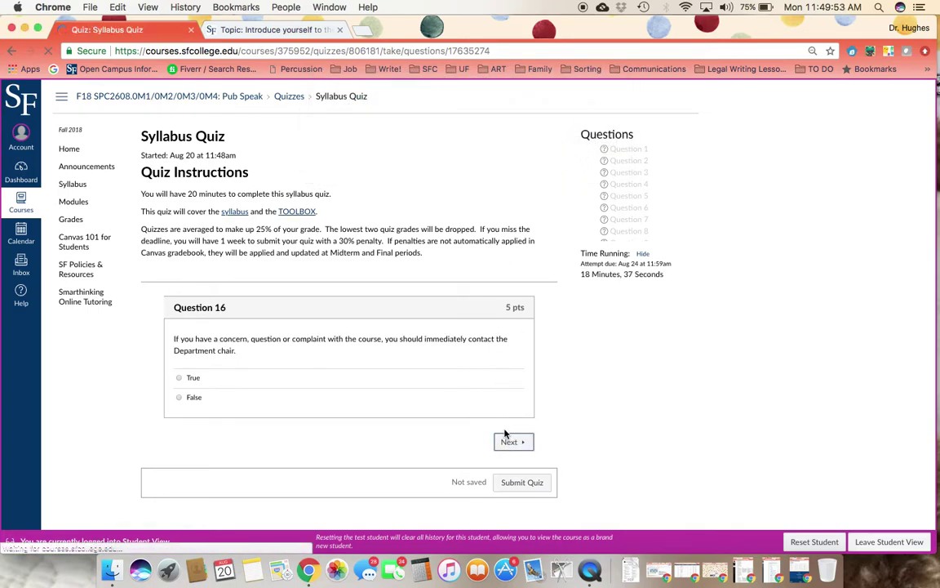
click(510, 441)
click(595, 154)
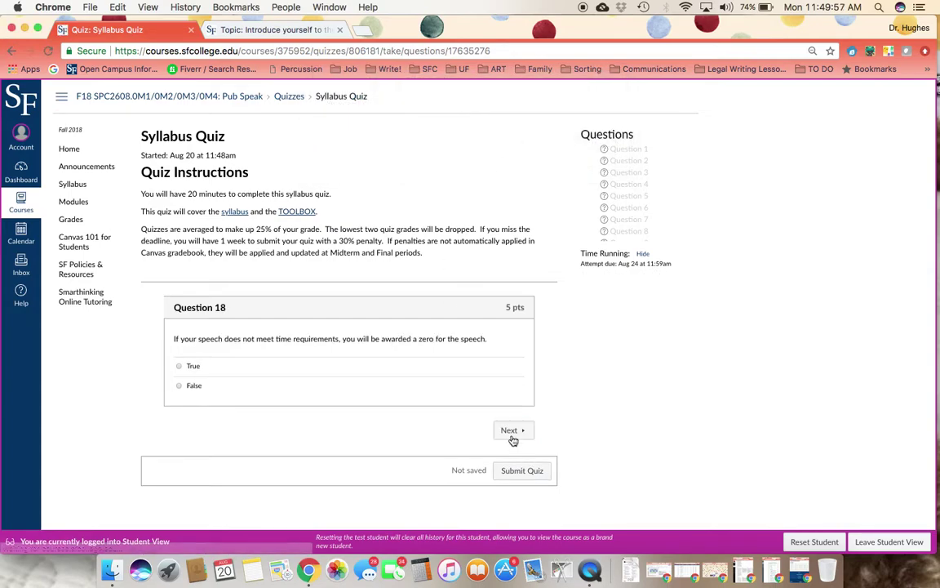
click(510, 430)
click(597, 154)
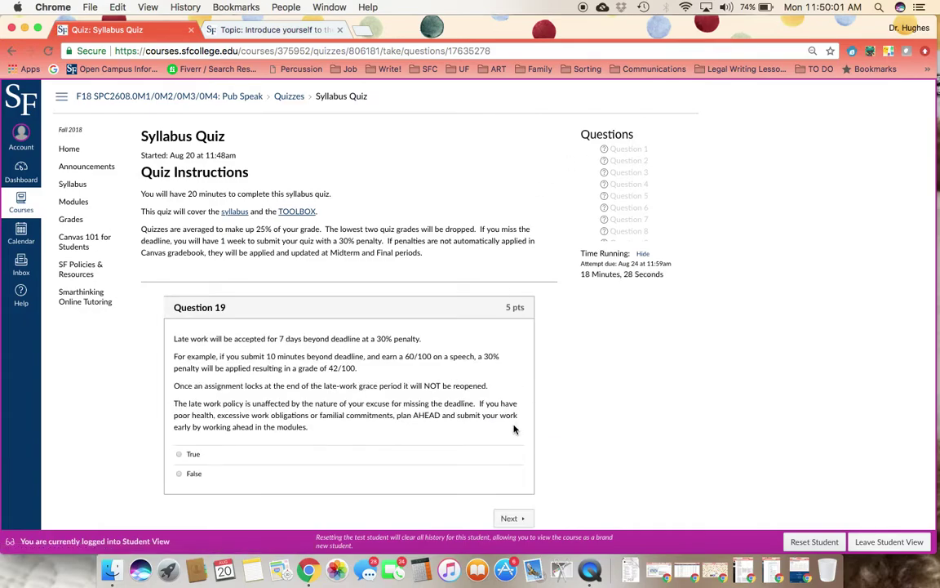
scroll(514, 428, down, 2)
click(509, 446)
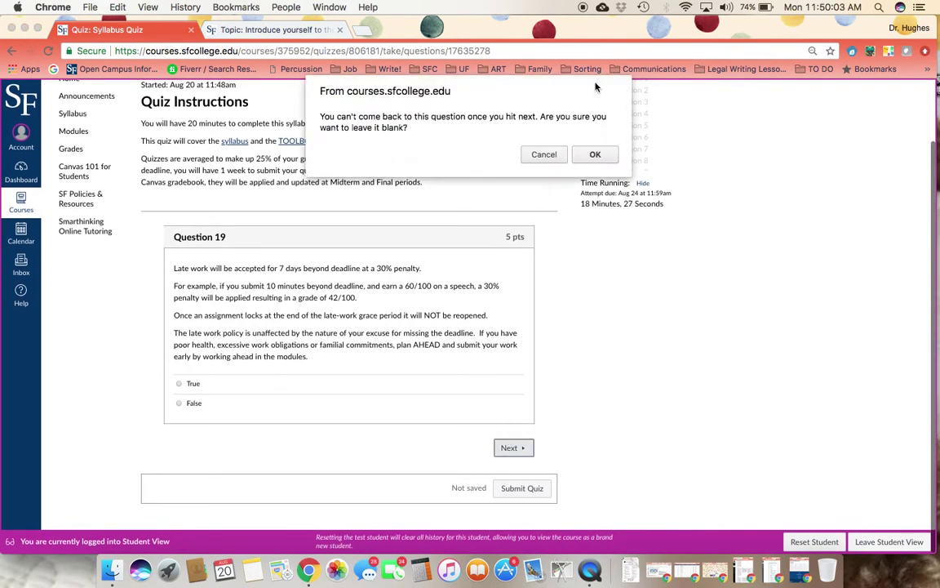
click(583, 156)
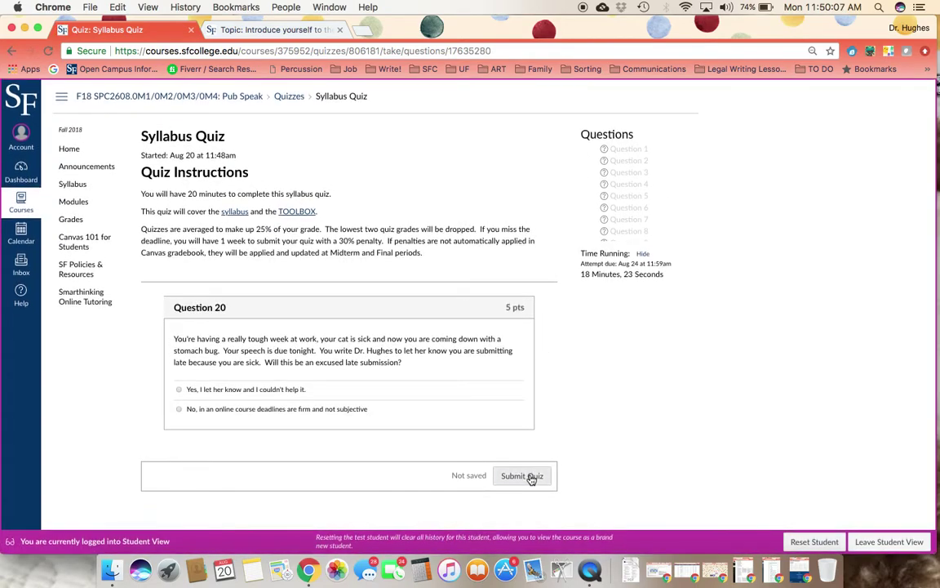
click(529, 476)
- Confirm submitting with blank answers and review Attempt 1's 0 out of 100 results
click(594, 155)
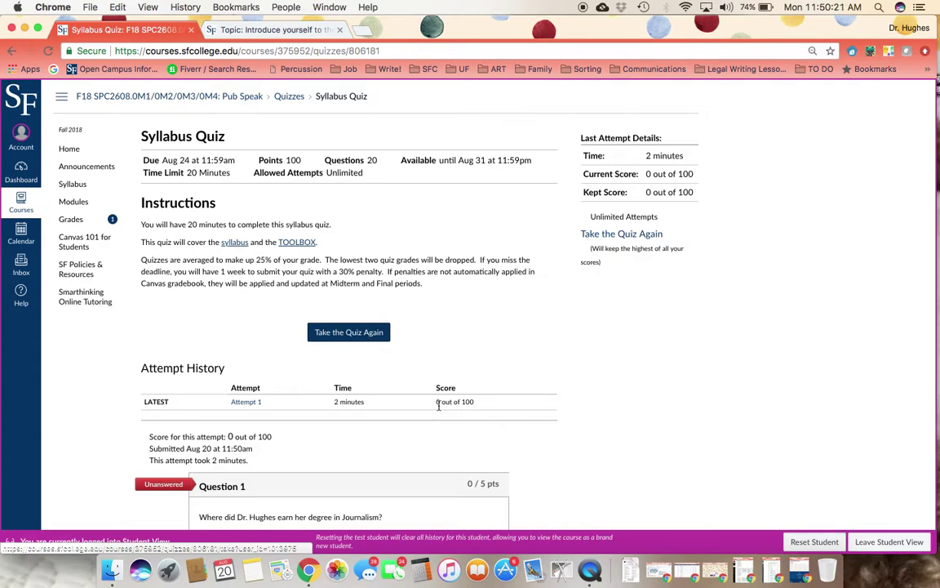
scroll(474, 401, down, 20)
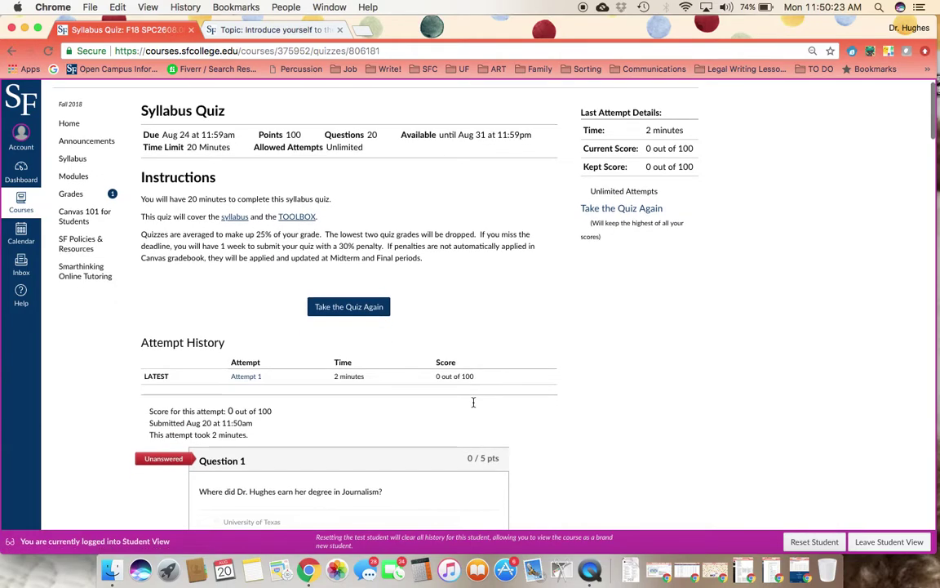
scroll(474, 406, down, 15)
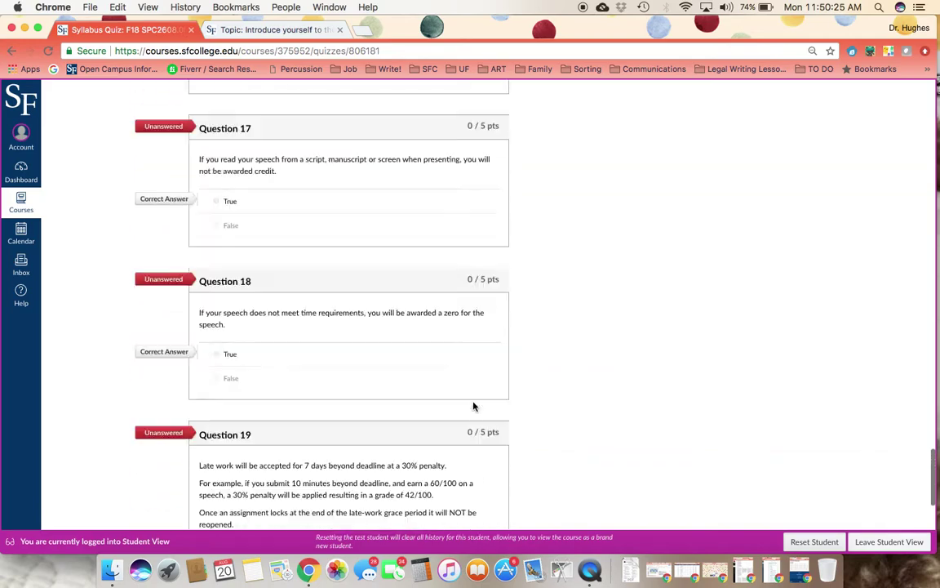
- Read Introduction web 1 (1).pdf to page 6 of 12, then continue to the next item
click(535, 504)
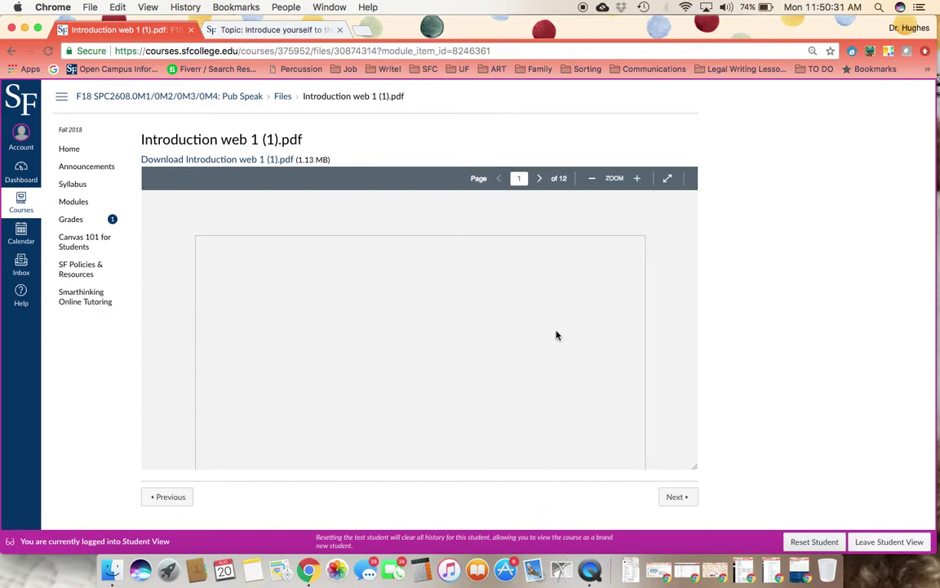
scroll(557, 334, down, 3)
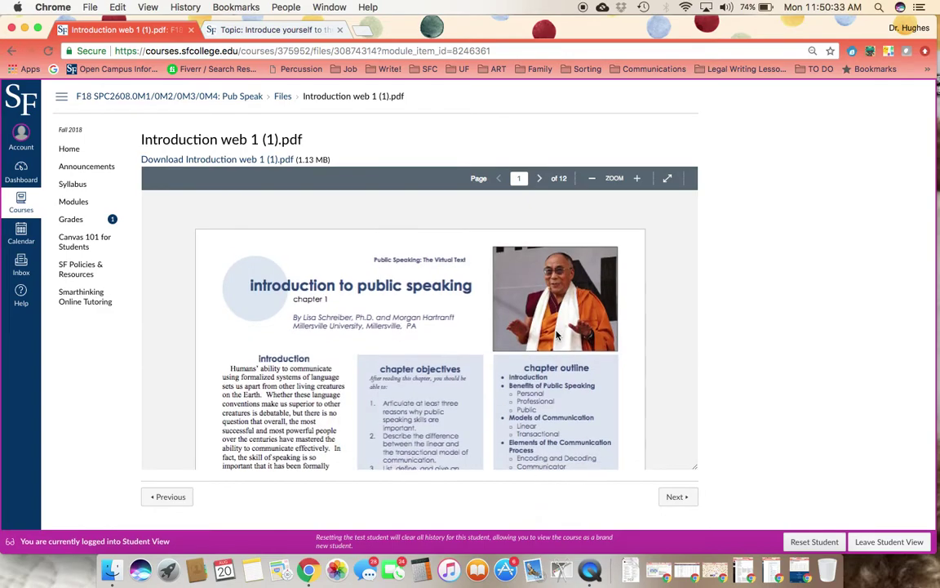
scroll(557, 335, down, 10)
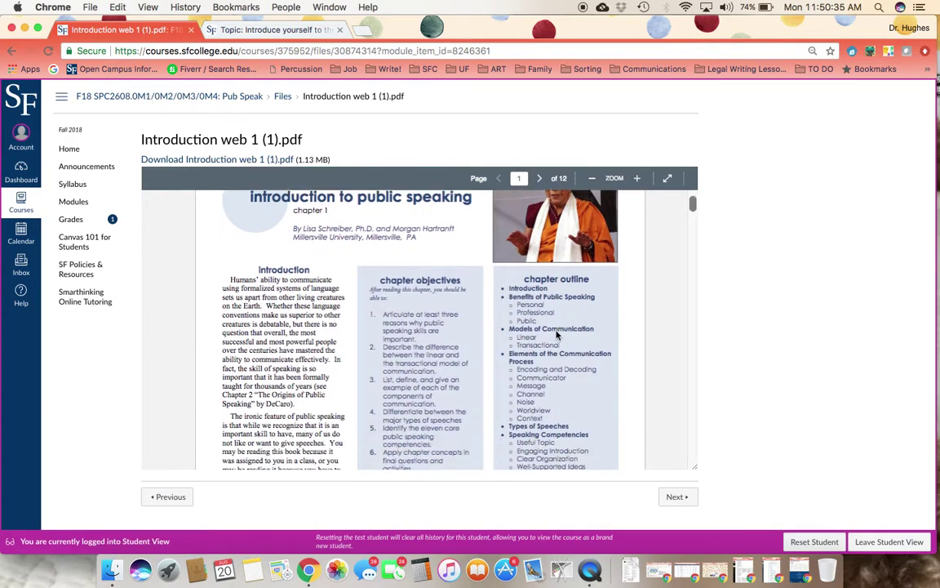
scroll(558, 335, down, 10)
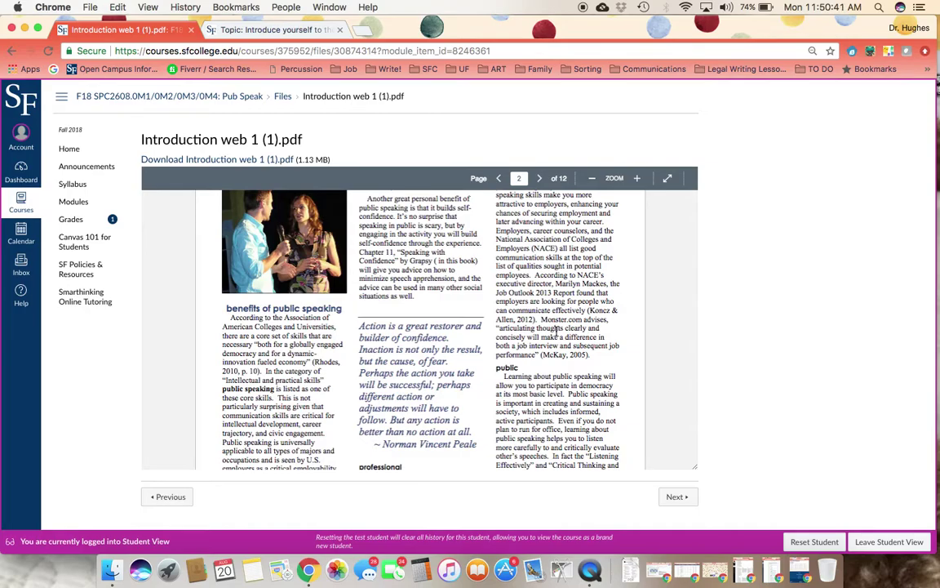
scroll(557, 330, down, 5)
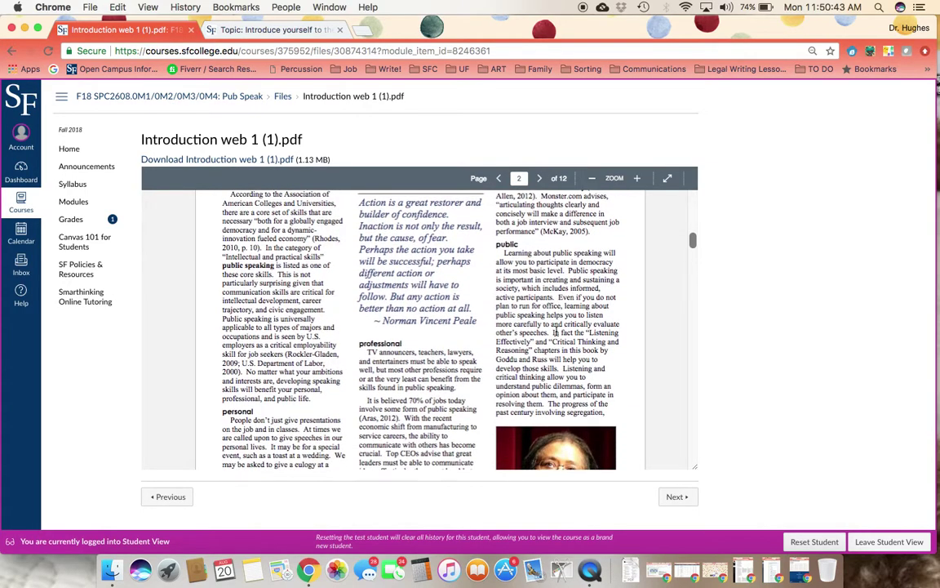
scroll(556, 332, down, 2)
scroll(558, 333, up, 8)
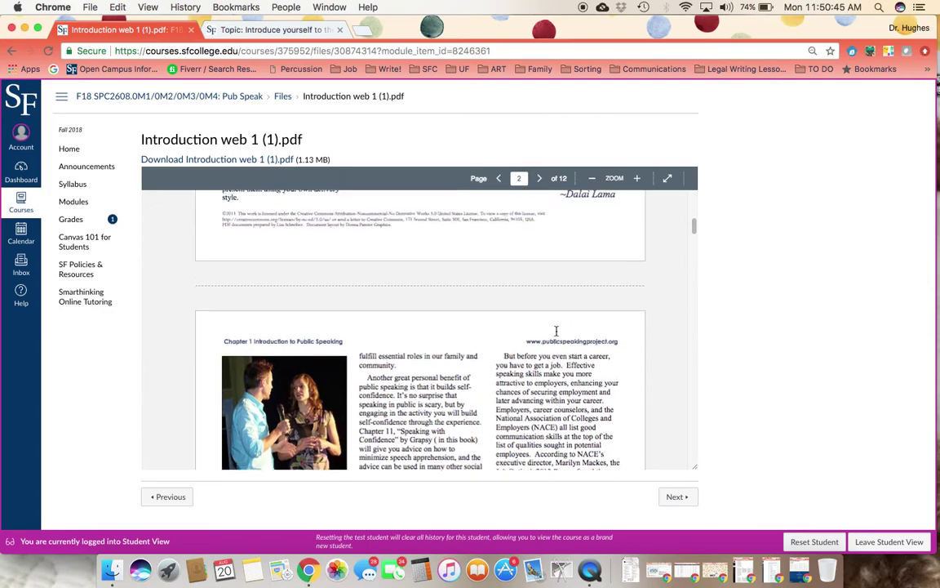
scroll(557, 335, down, 5)
scroll(558, 335, down, 15)
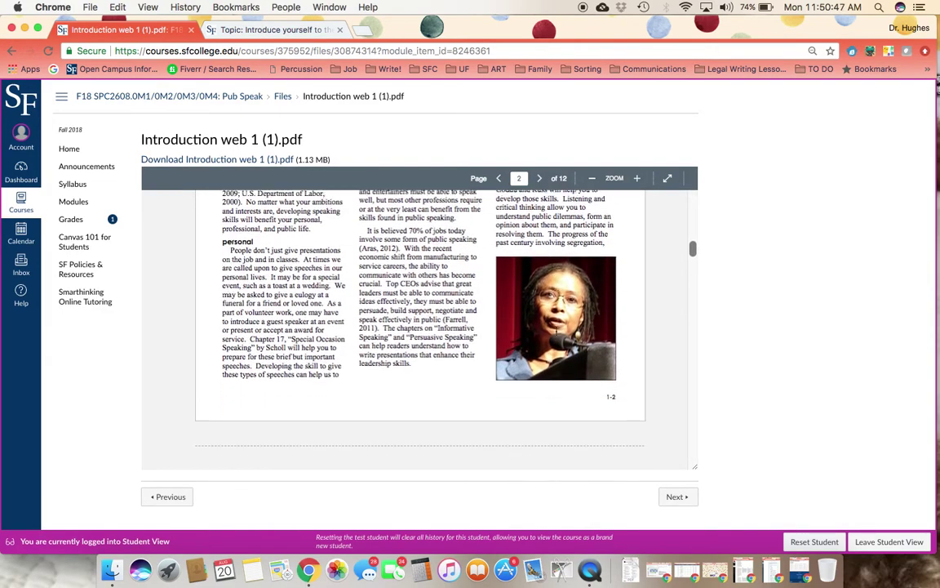
scroll(556, 332, down, 20)
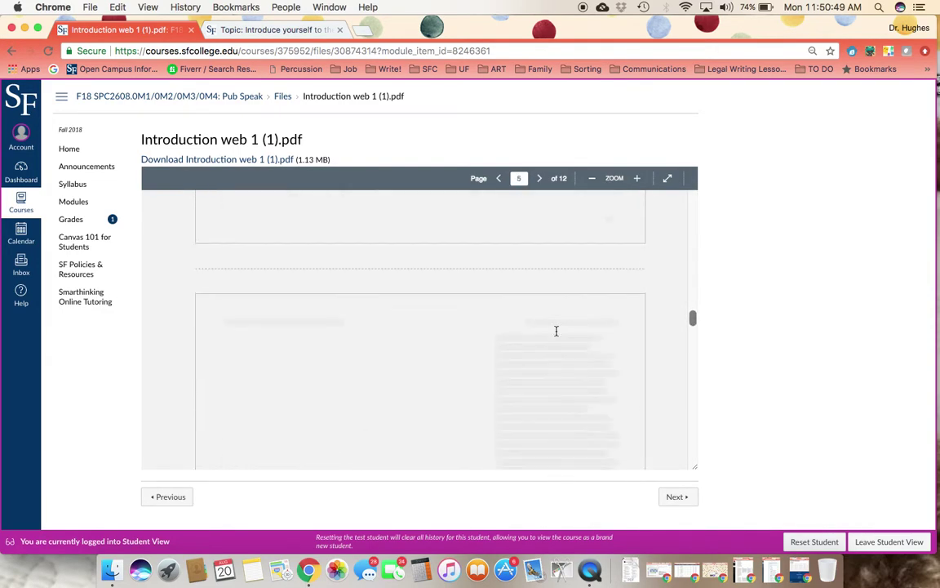
click(677, 497)
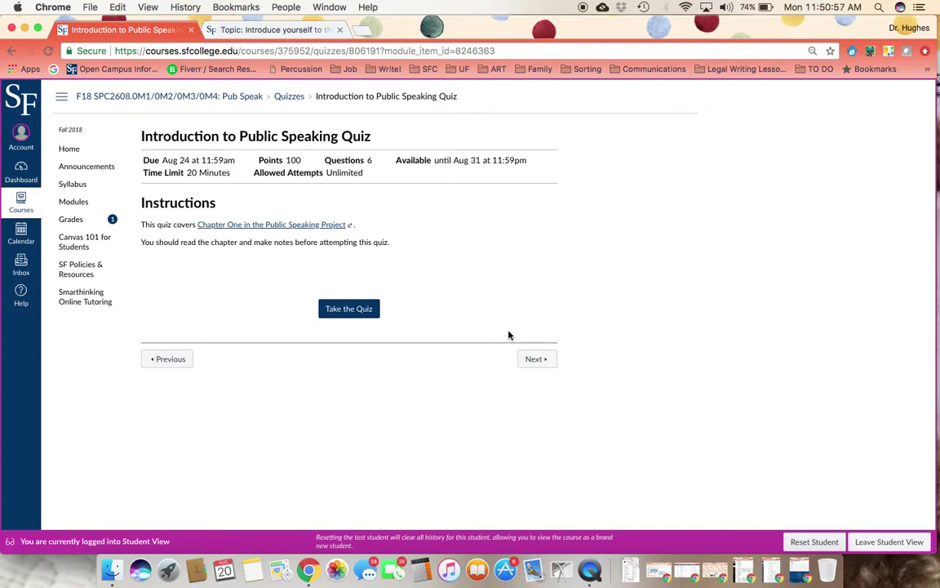
- Open Modules and check module 1's statuses: Syllabus Quiz submitted, reading viewed, later items locked
click(74, 201)
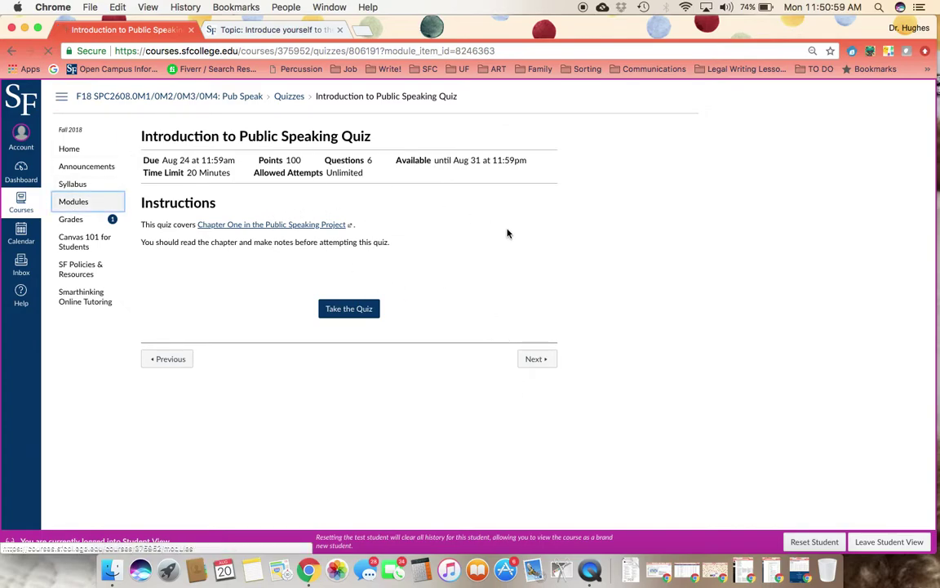
scroll(510, 235, down, 15)
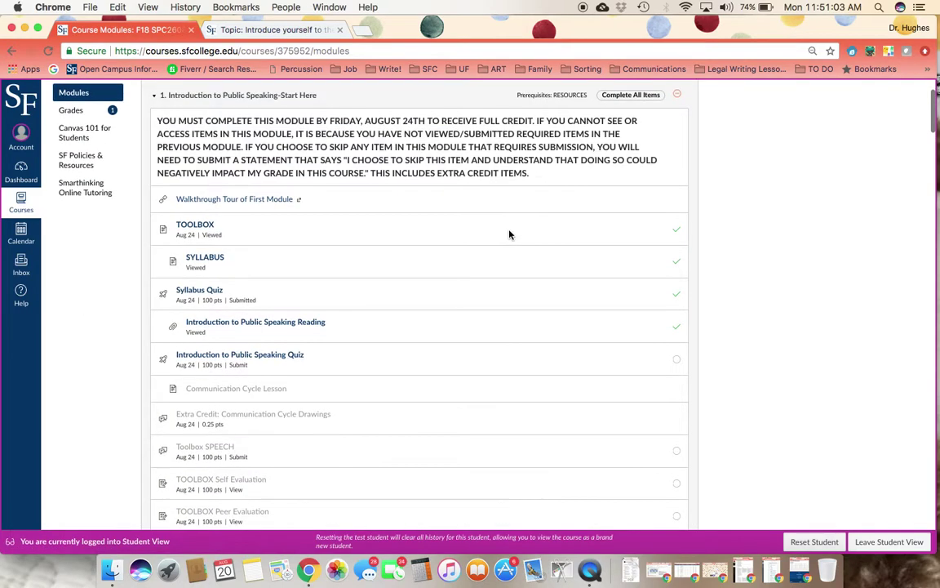
scroll(510, 235, up, 5)
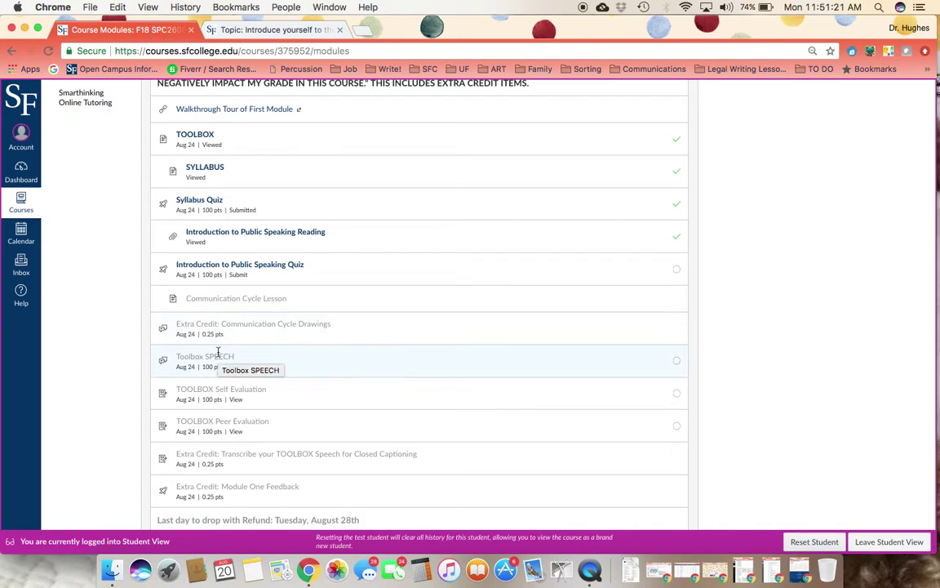
scroll(218, 354, down, 3)
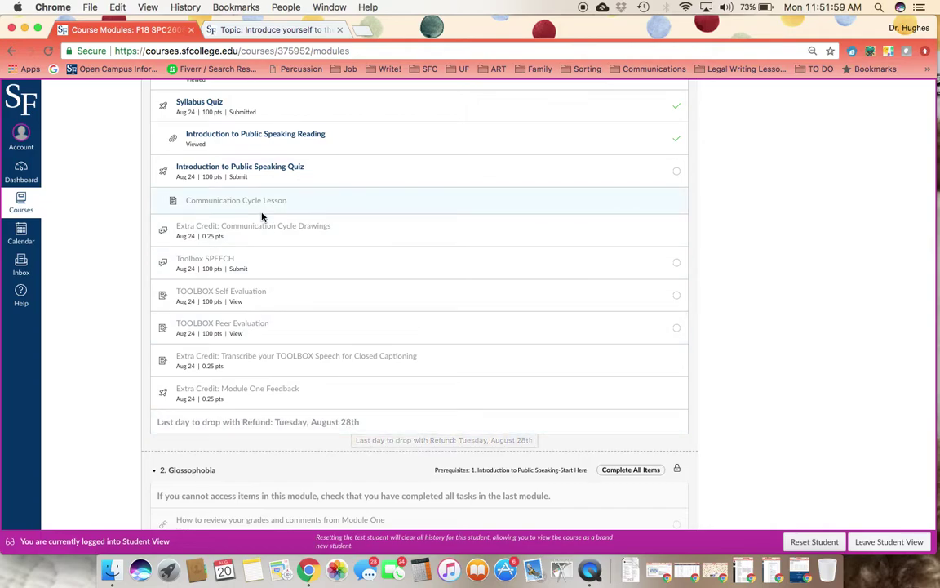
scroll(262, 217, up, 5)
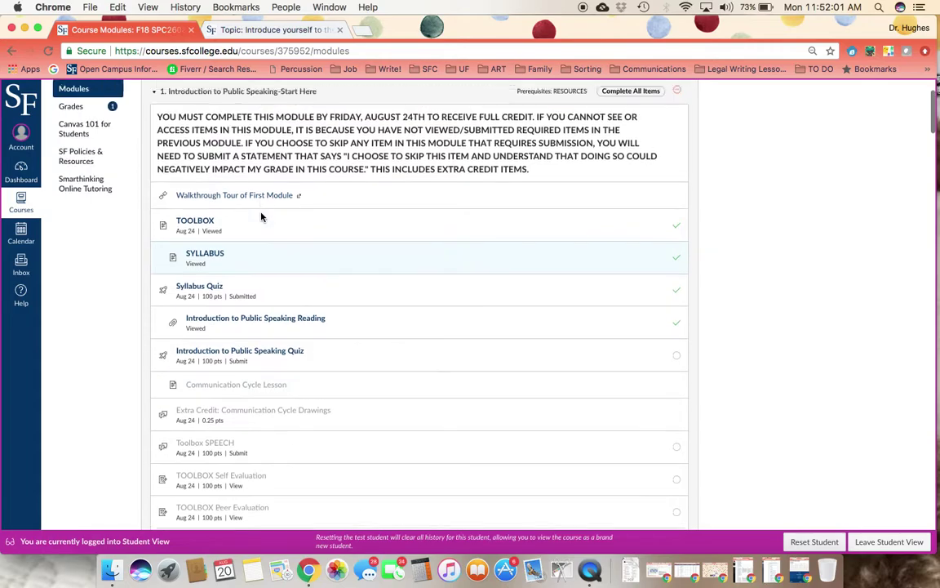
scroll(261, 212, down, 2)
scroll(261, 212, down, 5)
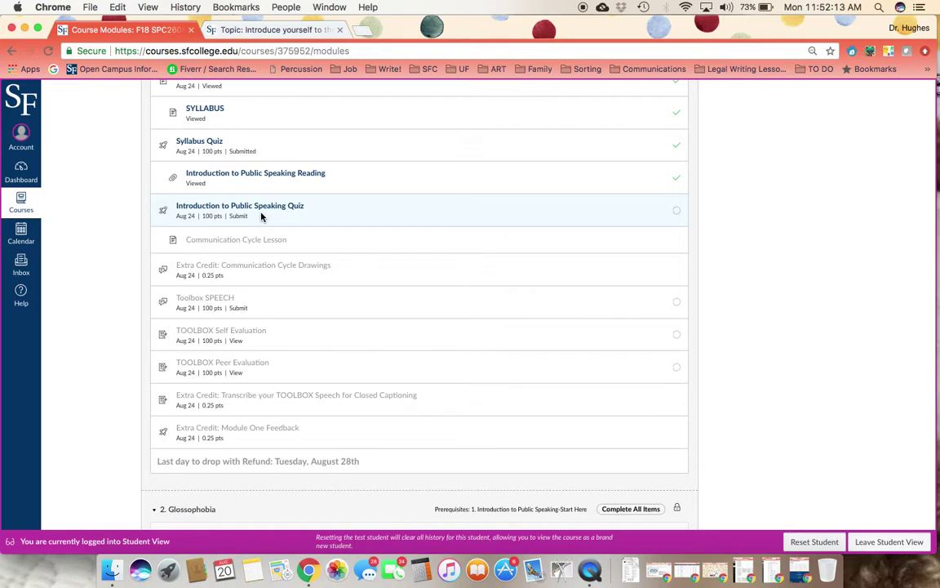
scroll(261, 216, down, 5)
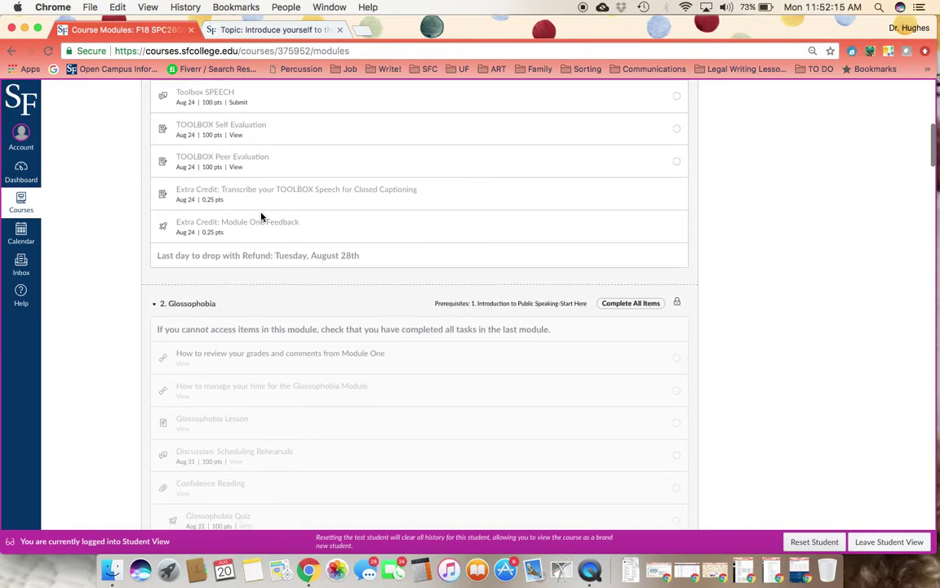
scroll(261, 216, down, 5)
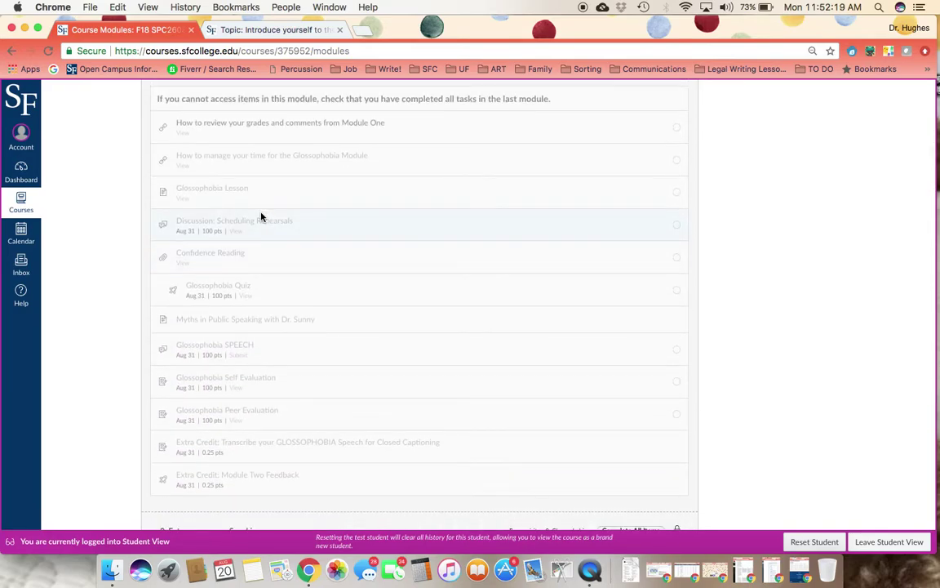
scroll(261, 216, down, 7)
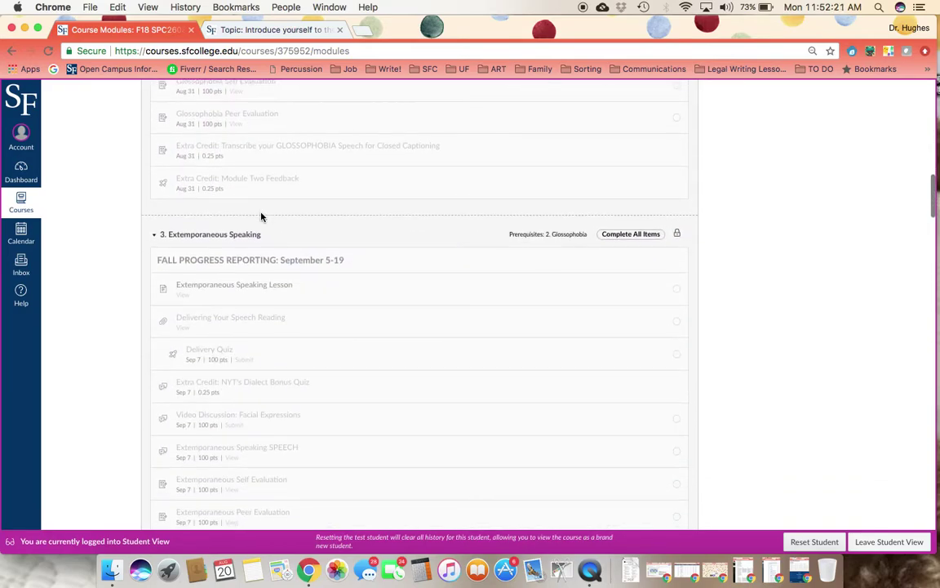
scroll(261, 216, down, 17)
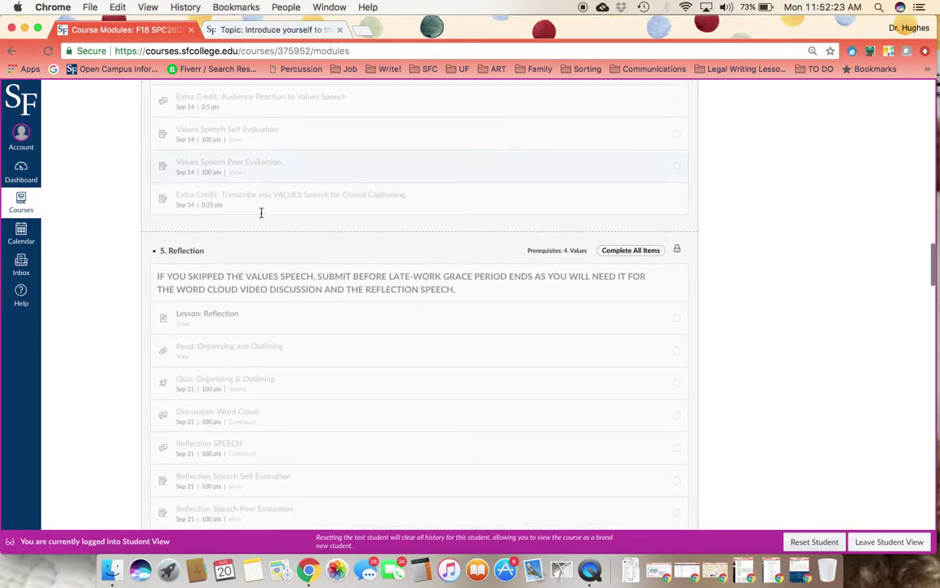
scroll(261, 215, down, 20)
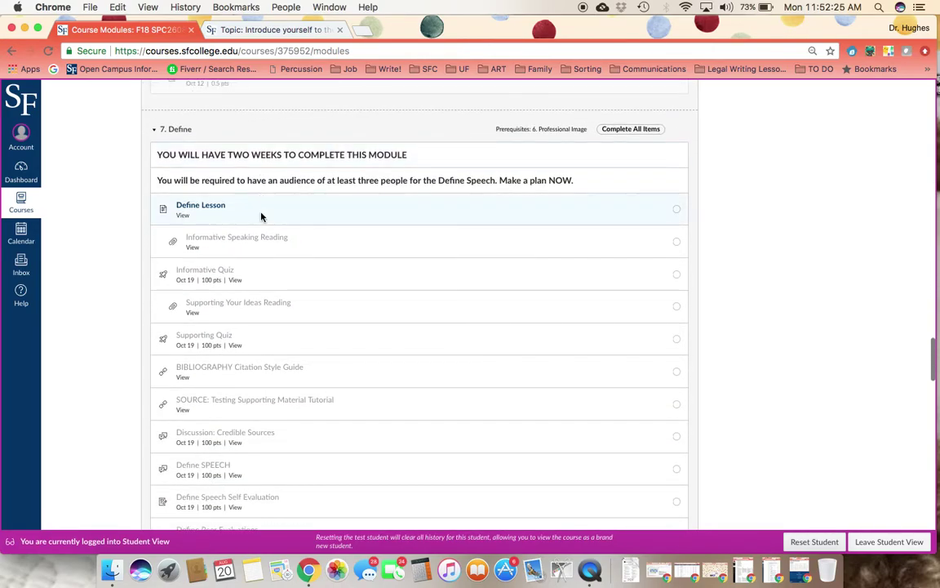
scroll(252, 258, down, 16)
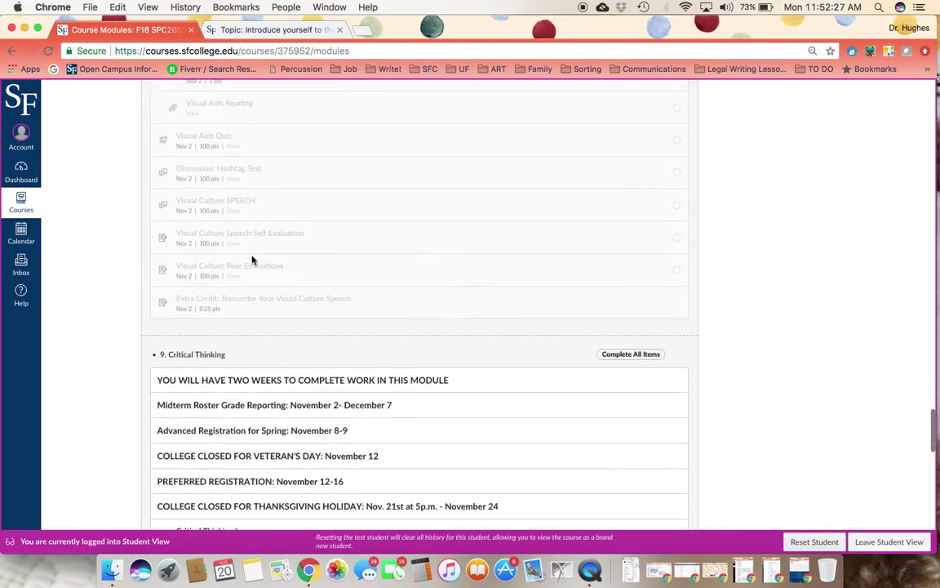
scroll(252, 259, down, 2)
scroll(252, 260, up, 20)
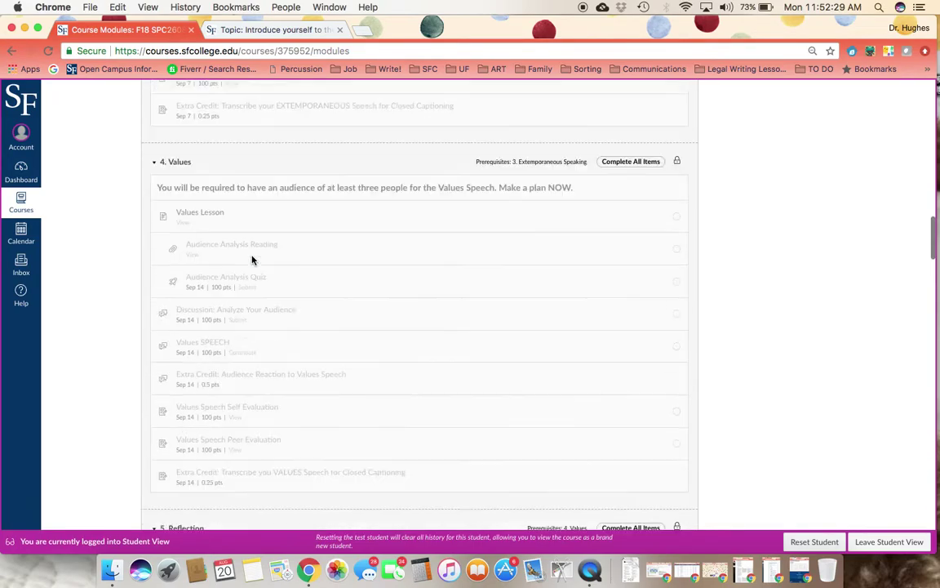
scroll(252, 260, up, 15)
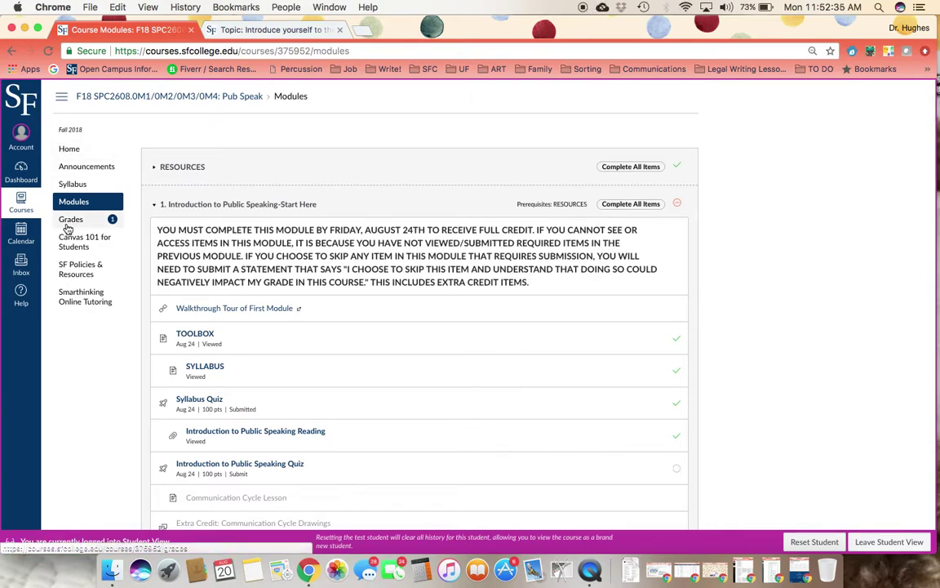
- Go back to the Public Speaking course Home page
click(71, 153)
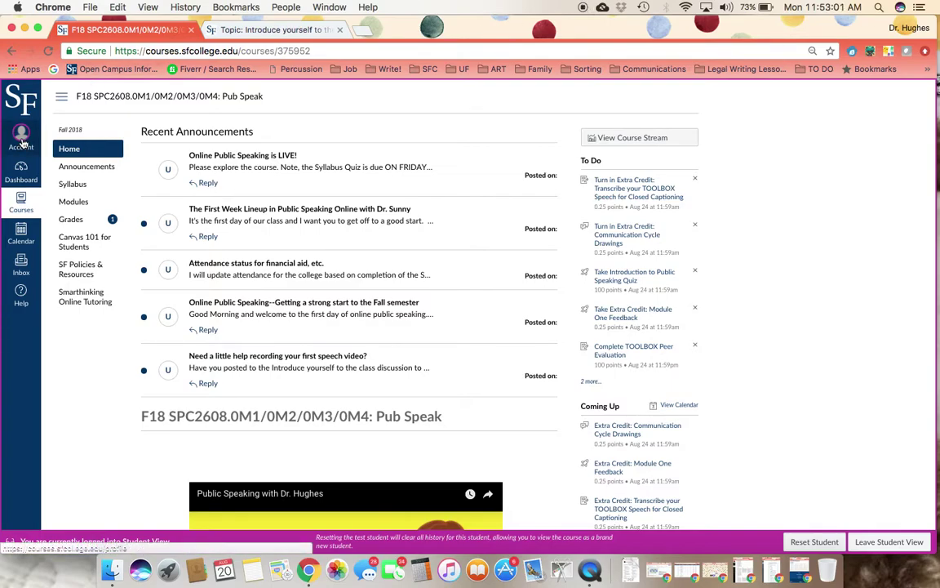
click(22, 138)
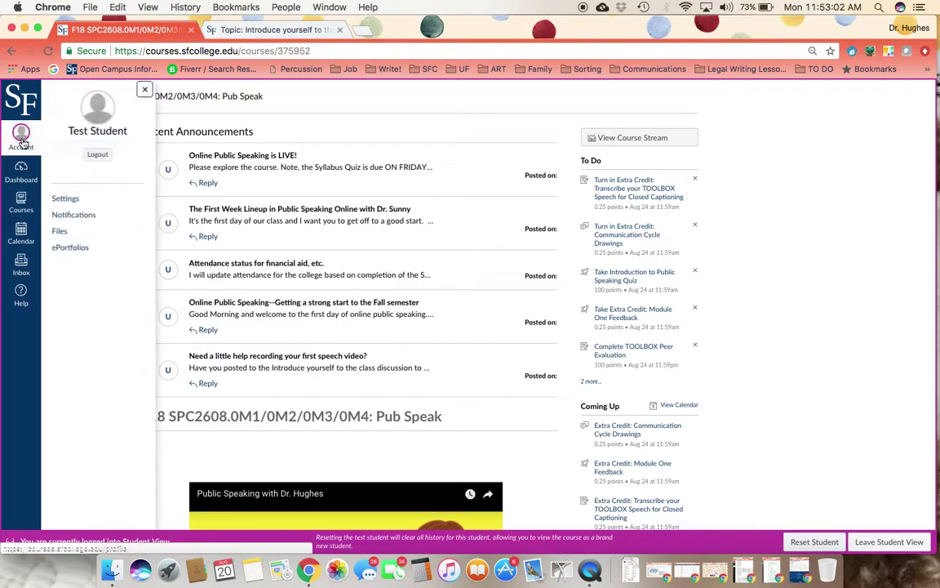
click(73, 216)
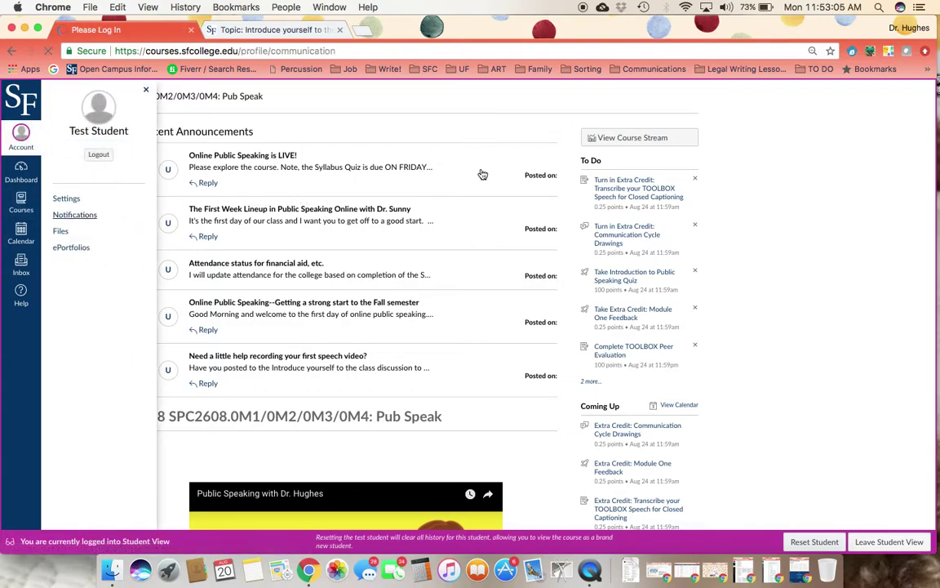
click(12, 51)
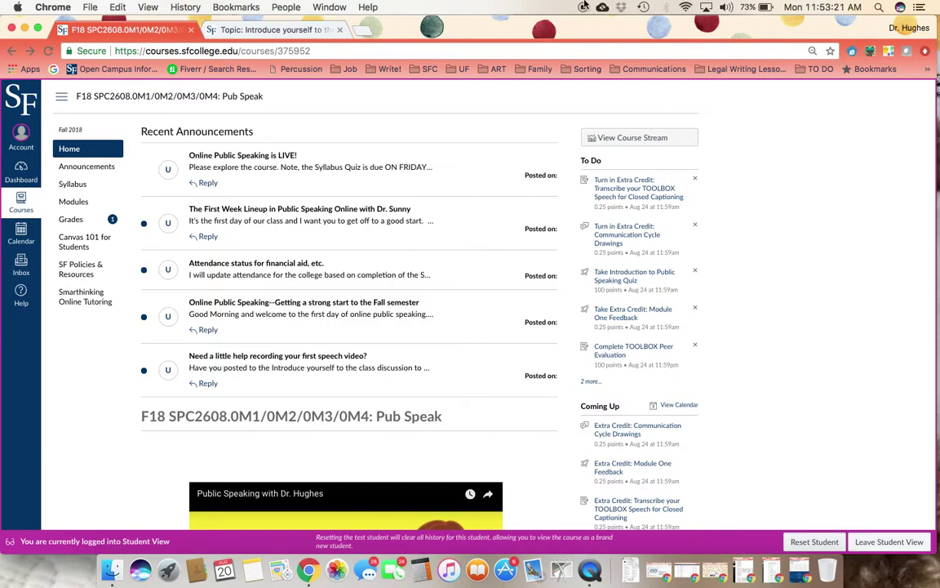
scroll(335, 412, down, 5)
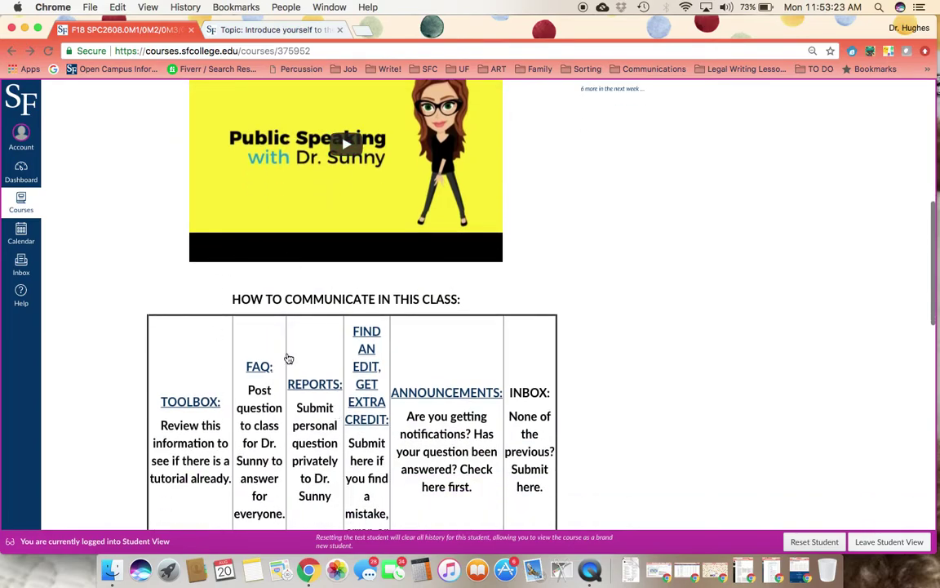